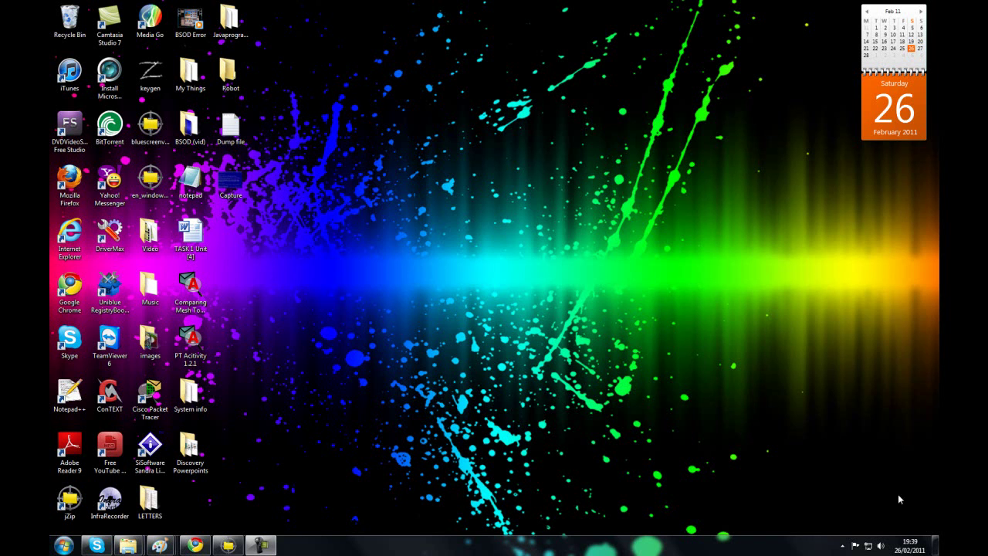
Open the Capture screenshot in Paint from its right-click Open with menu
{"action": "right_click", "coordinate": [234, 190]}
{"action": "mouse_move", "coordinate": [349, 294]}
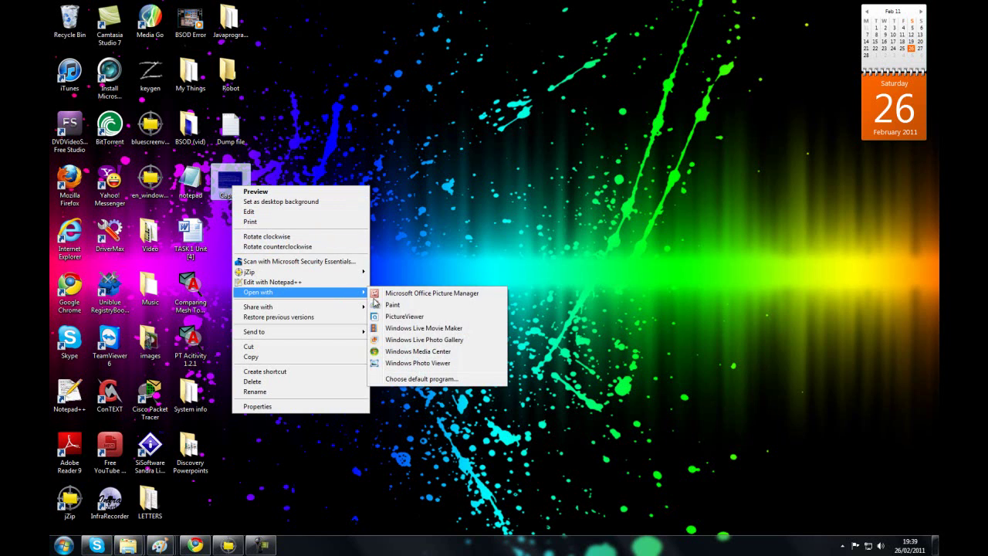
{"action": "left_click", "coordinate": [425, 305]}
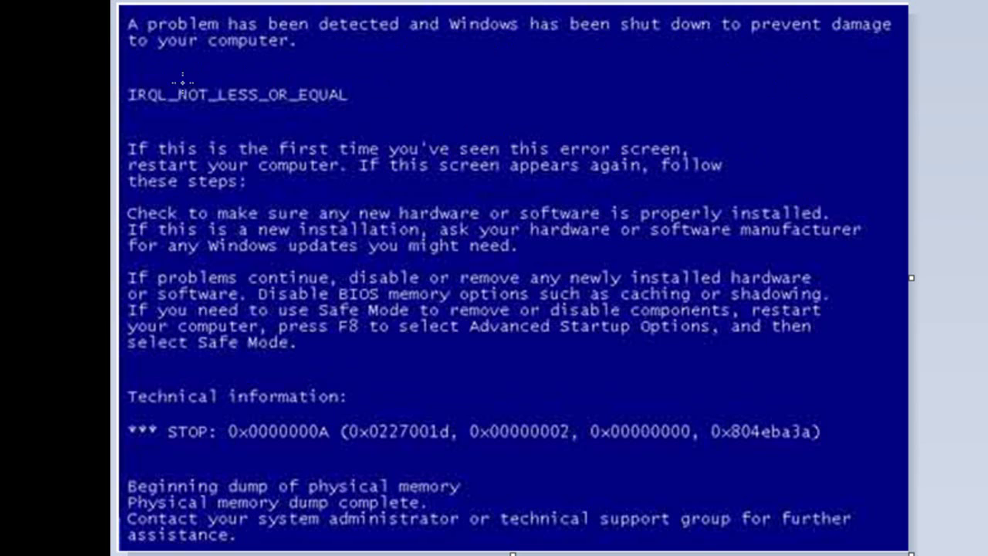
Circle IRQL_NOT_LESS_OR_EQUAL, the advice paragraphs and dump lines in black, and underline the STOP line
{"action": "mouse_move", "coordinate": [128, 78]}
{"action": "left_mouse_down"}
{"action": "mouse_move", "coordinate": [414, 79]}
{"action": "mouse_move", "coordinate": [311, 133]}
{"action": "mouse_move", "coordinate": [116, 112]}
{"action": "mouse_move", "coordinate": [125, 79]}
{"action": "left_mouse_up"}
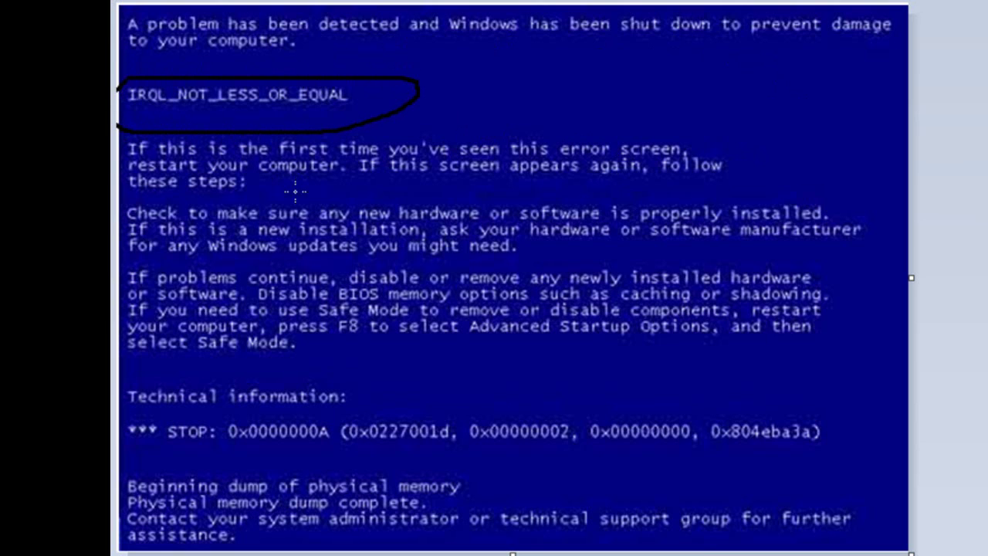
{"action": "mouse_move", "coordinate": [125, 139]}
{"action": "left_mouse_down"}
{"action": "mouse_move", "coordinate": [638, 133]}
{"action": "mouse_move", "coordinate": [810, 152]}
{"action": "mouse_move", "coordinate": [866, 192]}
{"action": "mouse_move", "coordinate": [877, 325]}
{"action": "mouse_move", "coordinate": [589, 355]}
{"action": "mouse_move", "coordinate": [116, 358]}
{"action": "left_mouse_up"}
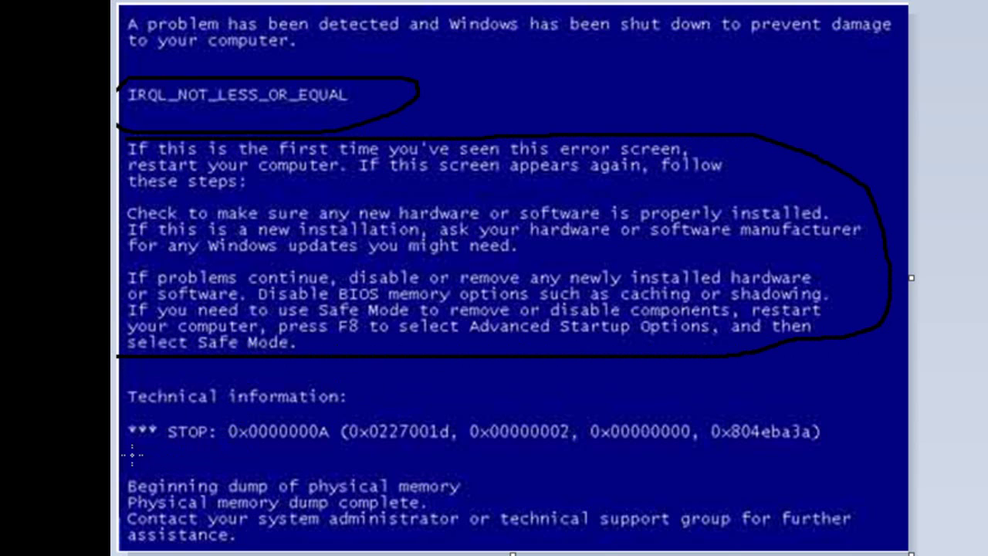
{"action": "left_click_drag", "start_coordinate": [129, 454], "coordinate": [324, 454]}
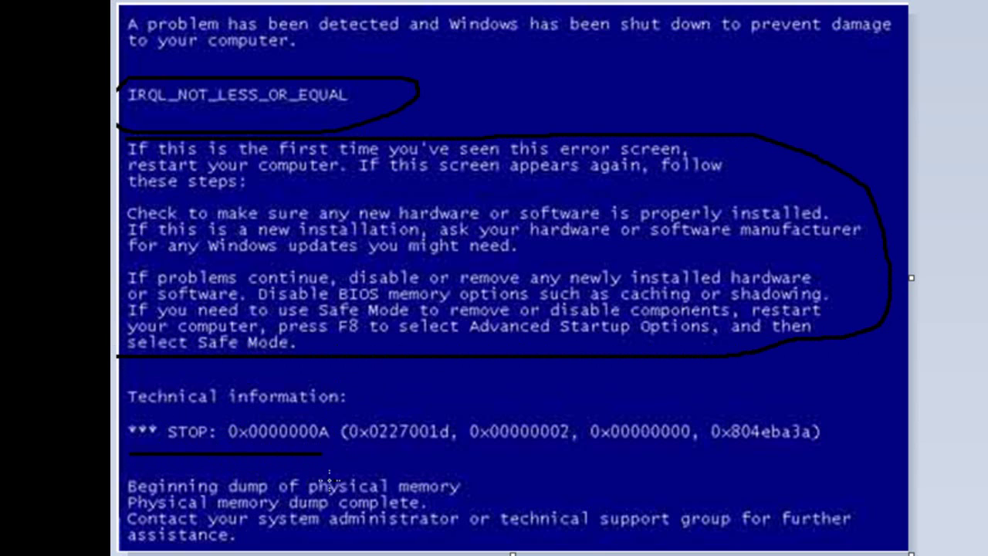
{"action": "left_click_drag", "start_coordinate": [362, 454], "coordinate": [817, 450]}
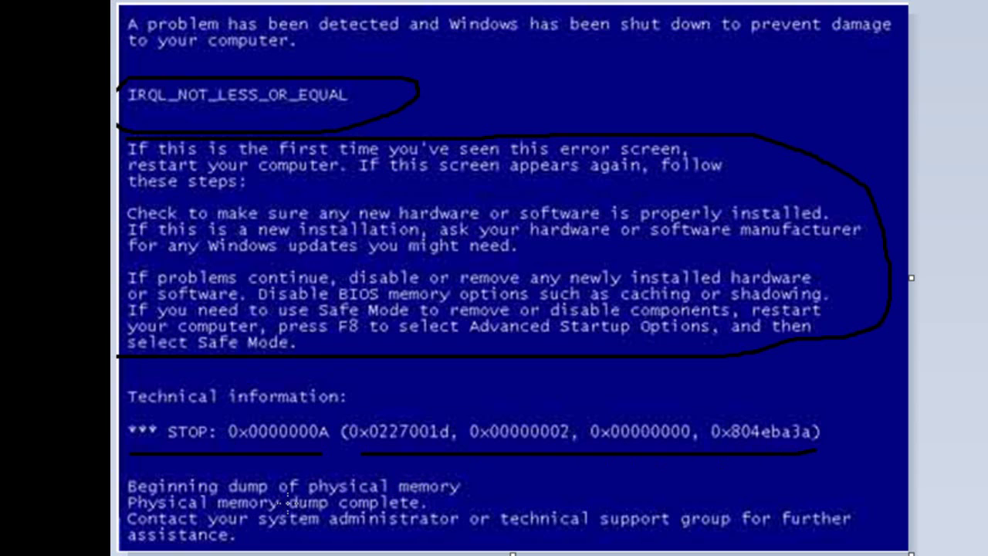
{"action": "mouse_move", "coordinate": [133, 469]}
{"action": "left_mouse_down"}
{"action": "mouse_move", "coordinate": [811, 467]}
{"action": "mouse_move", "coordinate": [868, 486]}
{"action": "mouse_move", "coordinate": [874, 536]}
{"action": "mouse_move", "coordinate": [249, 543]}
{"action": "left_mouse_up"}
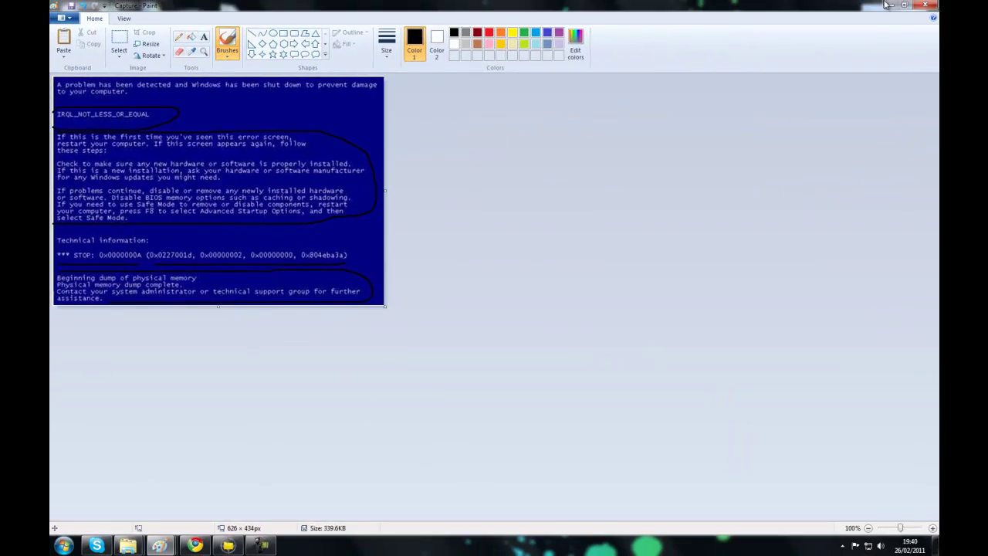
Leave Paint and browse from Computer to the C:\Windows\Minidump folder
{"action": "key", "text": "super+d"}
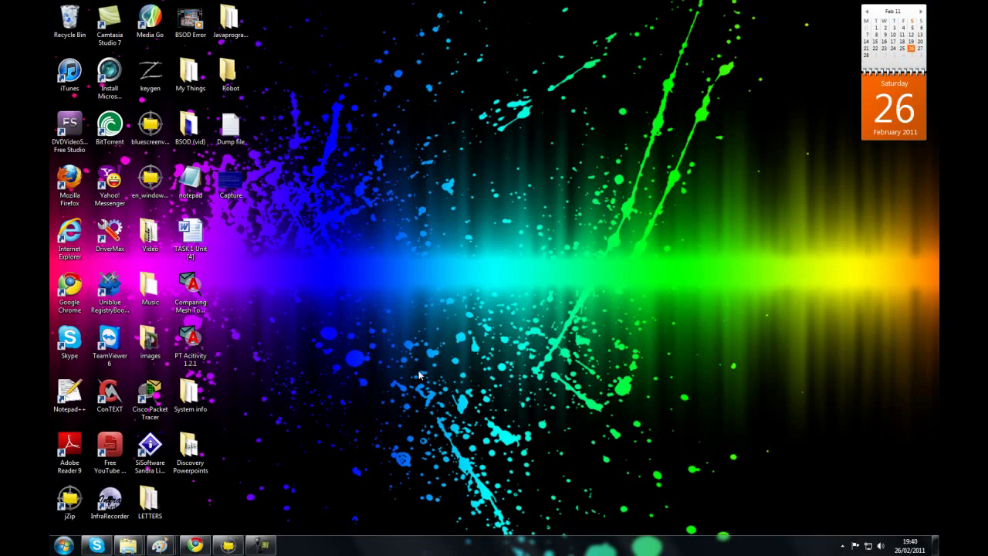
{"action": "key", "text": "super"}
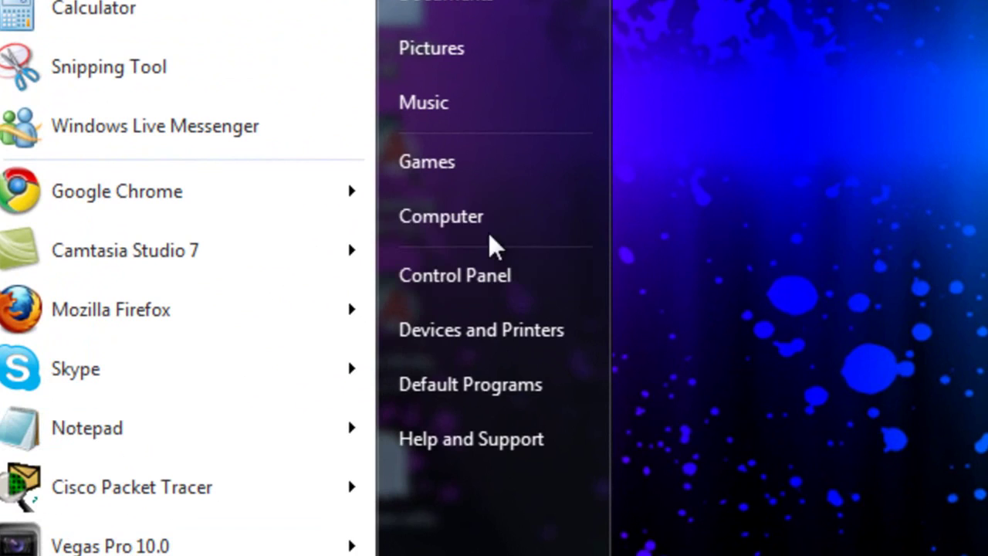
{"action": "right_click", "coordinate": [502, 226]}
{"action": "left_click", "coordinate": [586, 238]}
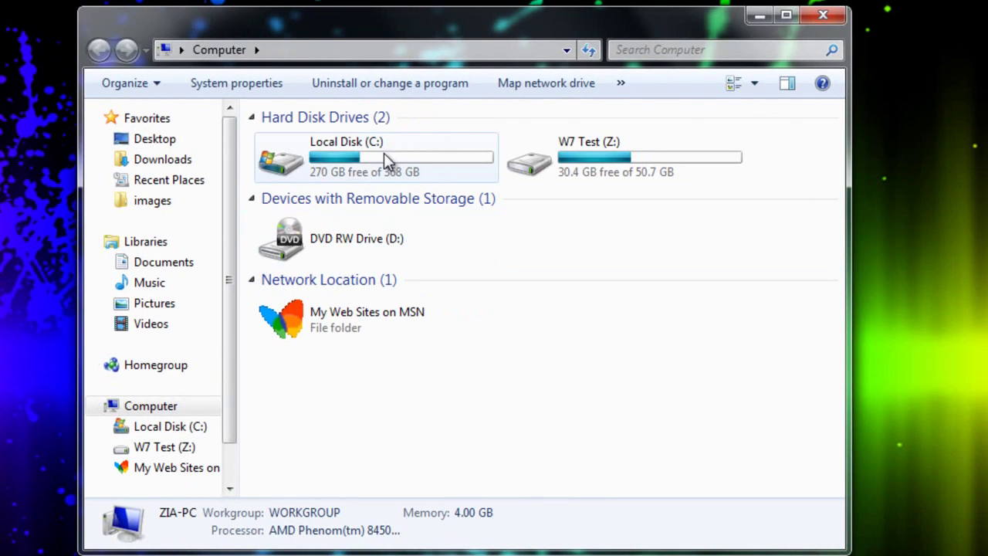
{"action": "double_click", "coordinate": [383, 153]}
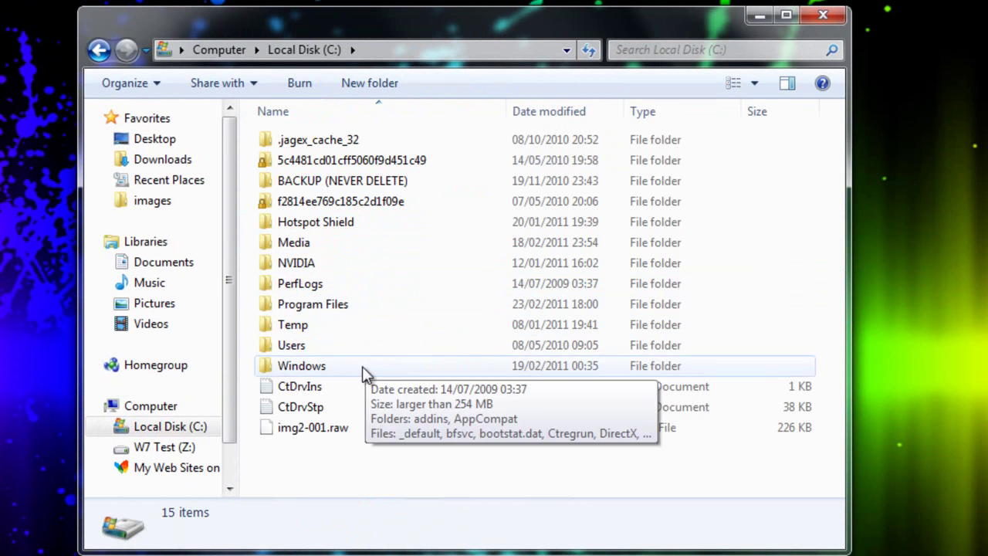
{"action": "double_click", "coordinate": [362, 366]}
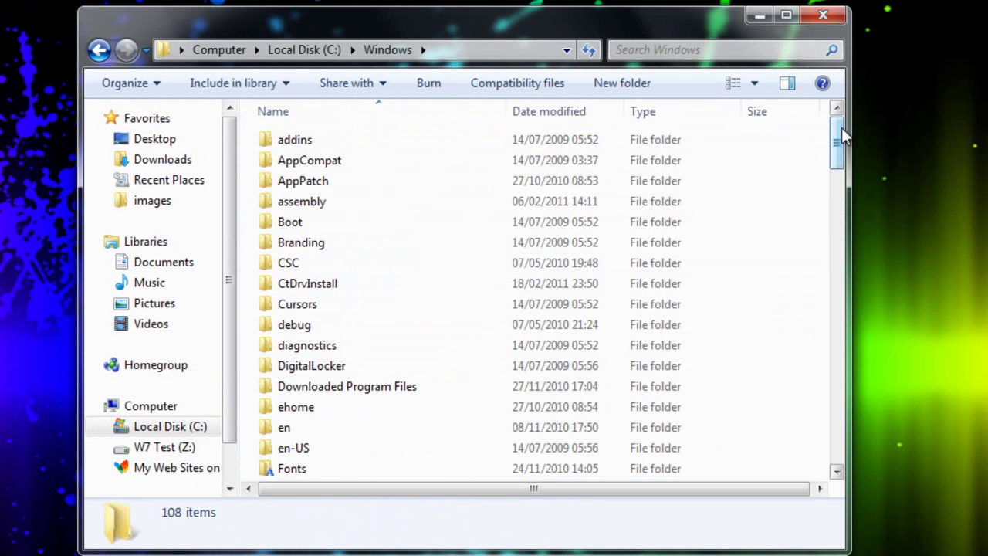
{"action": "left_click_drag", "start_coordinate": [842, 135], "coordinate": [839, 195]}
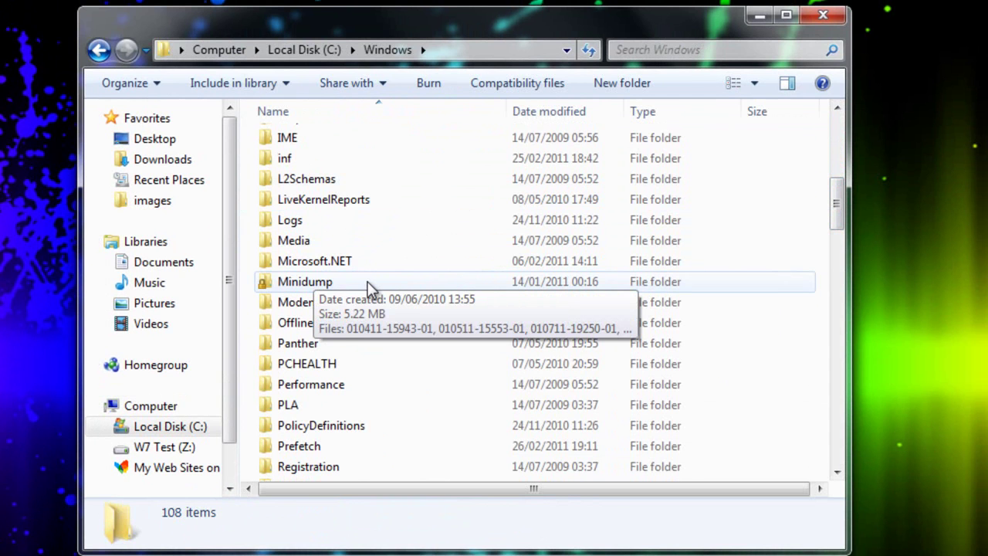
{"action": "double_click", "coordinate": [369, 285]}
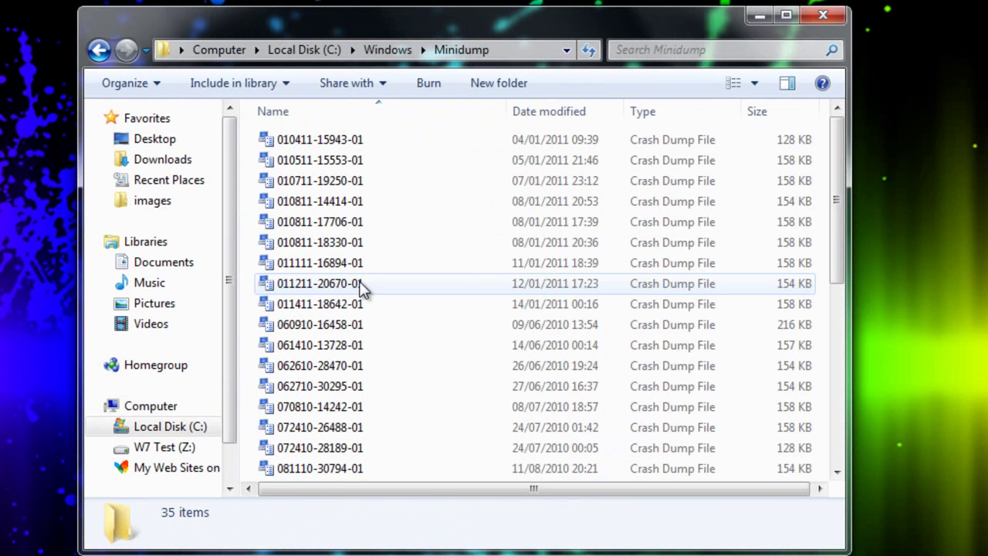
{"action": "double_click", "coordinate": [384, 146]}
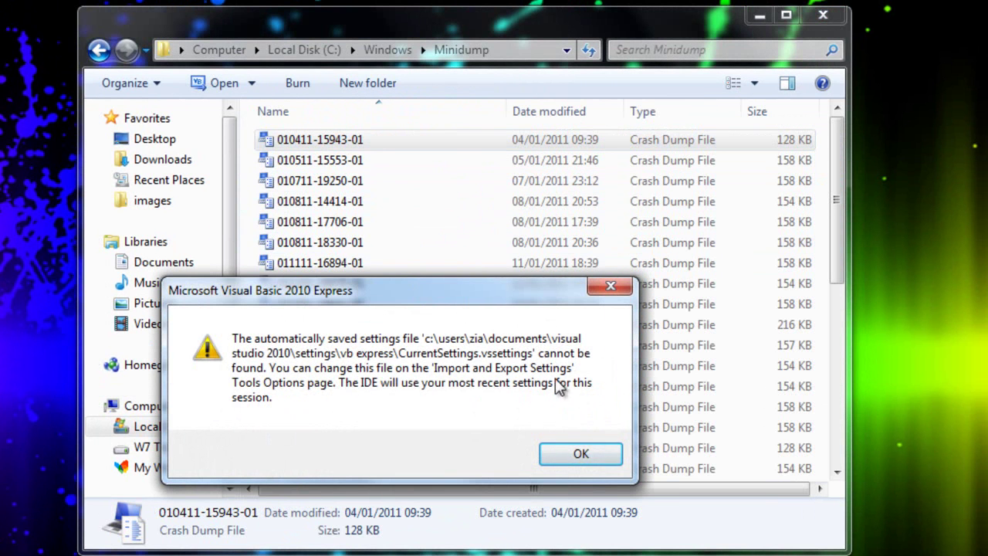
{"action": "left_click", "coordinate": [581, 455]}
{"action": "left_click", "coordinate": [613, 195]}
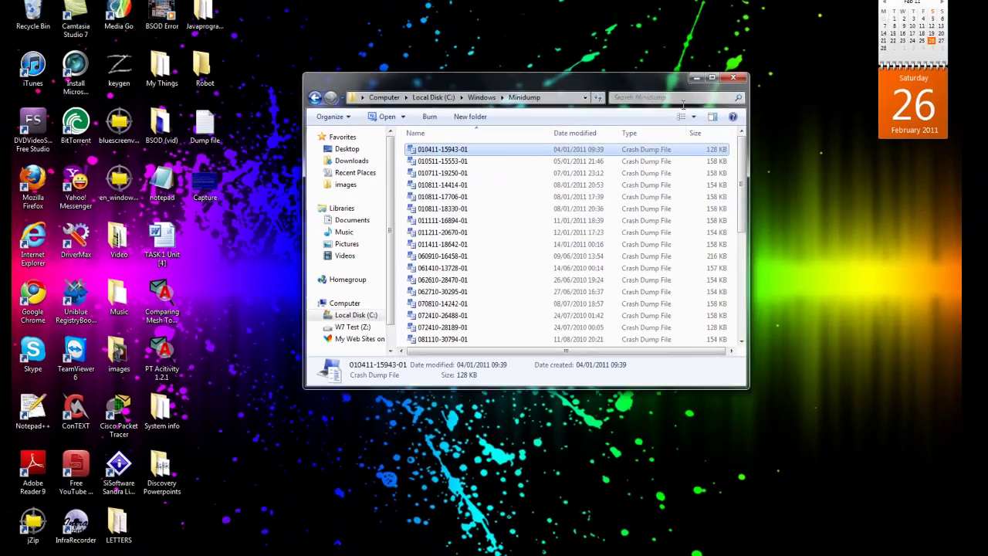
Minimize the Minidump window and load the BlueScreenView download page in Chrome
{"action": "left_click", "coordinate": [690, 84]}
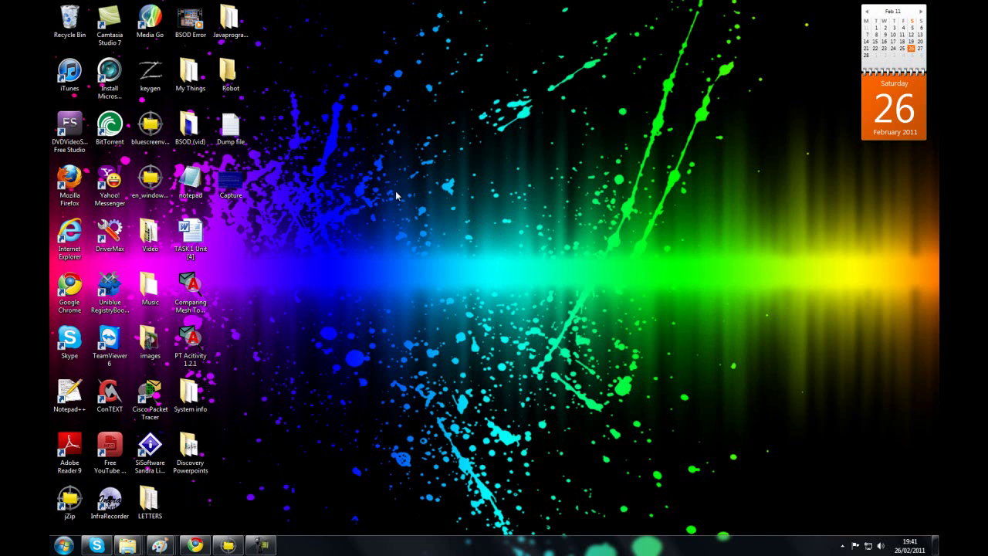
{"action": "left_click", "coordinate": [63, 545]}
{"action": "left_click", "coordinate": [99, 298]}
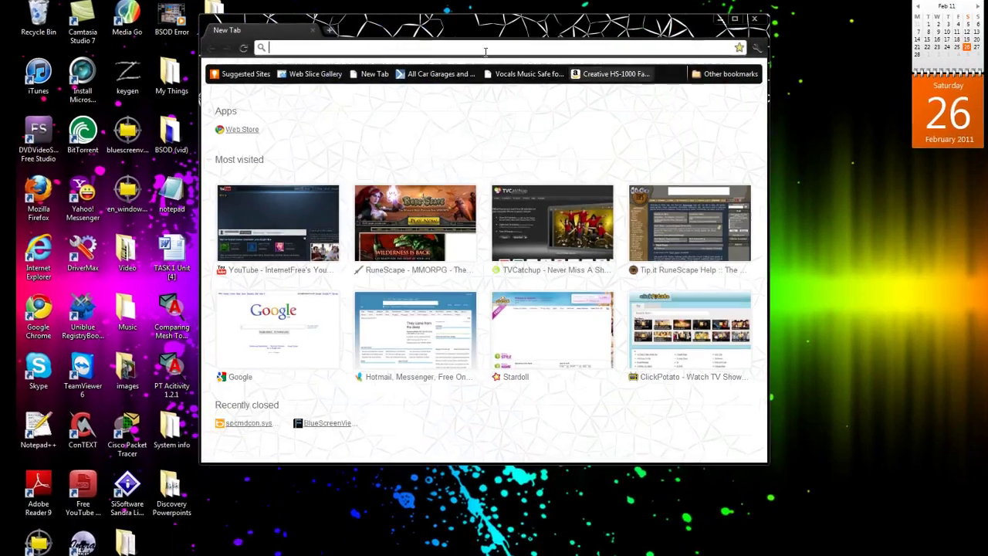
{"action": "type", "text": "http://www.fiberdownload.com/Transfer/BlueScreenView/19771"}
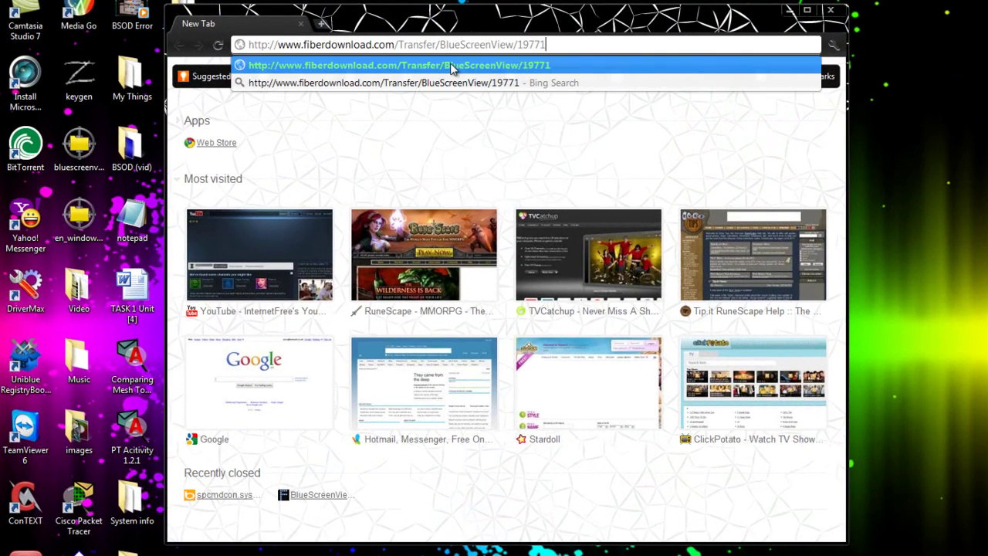
{"action": "key", "text": "Return"}
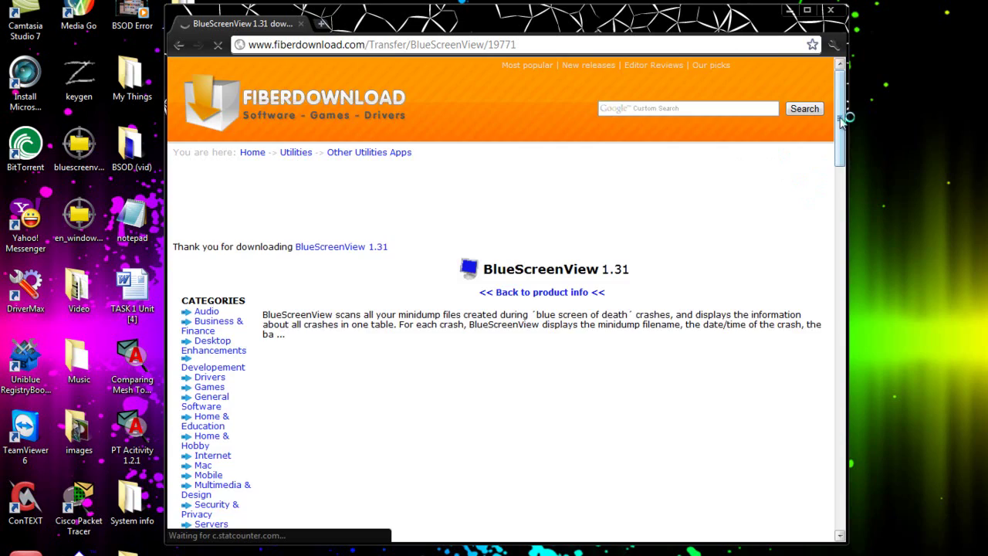
Download the BlueScreenView zip from the first external mirror and minimize Chrome
{"action": "left_click_drag", "start_coordinate": [840, 133], "coordinate": [841, 178]}
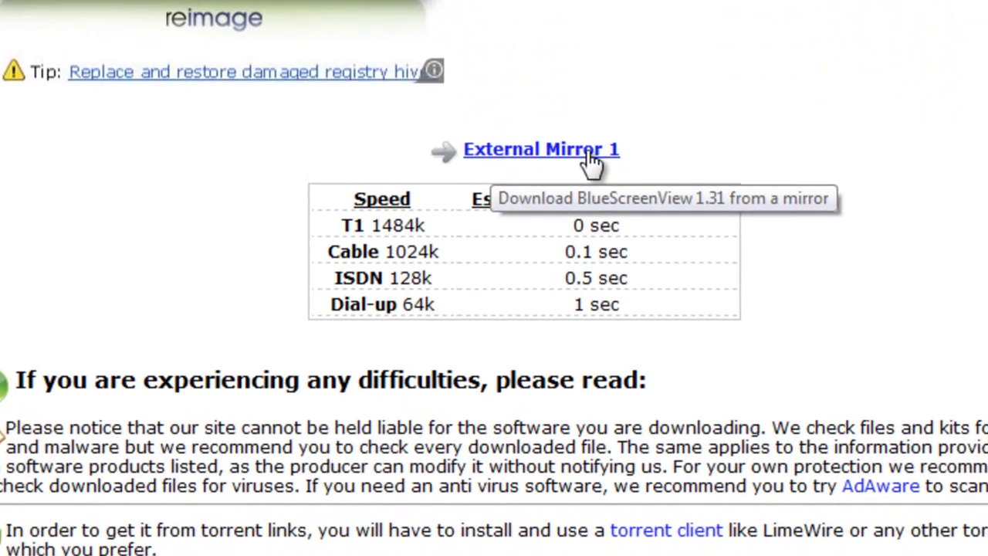
{"action": "left_click", "coordinate": [589, 154]}
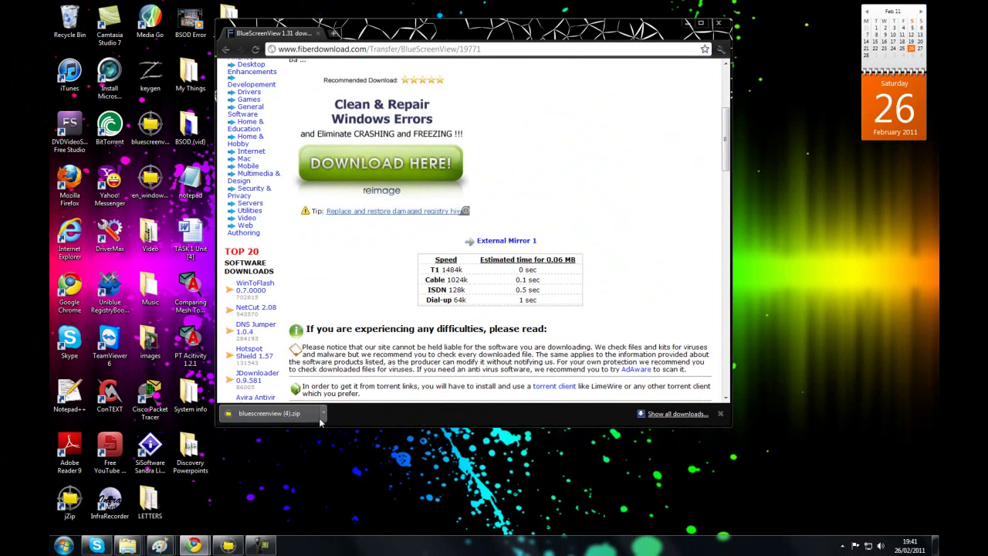
{"action": "left_click", "coordinate": [688, 23]}
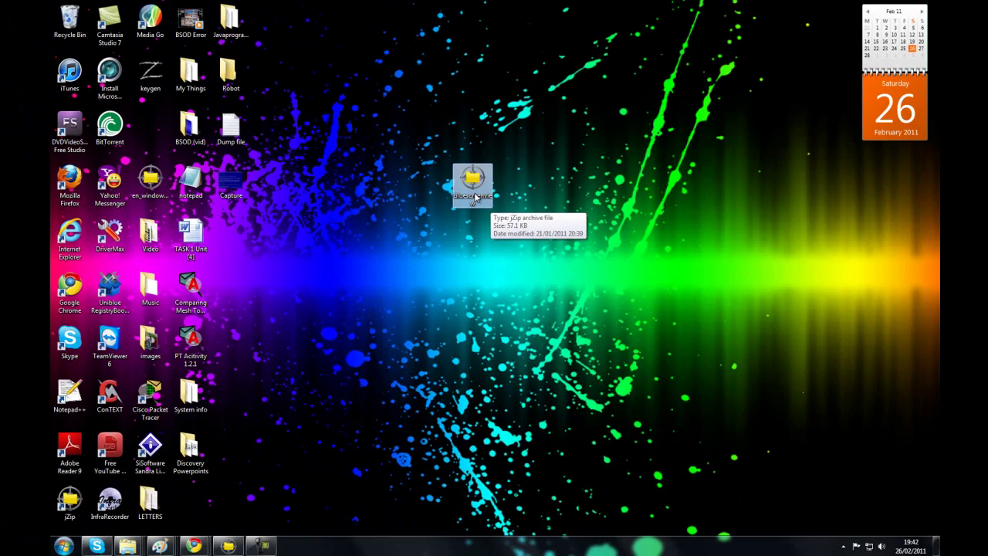
Run BlueScreenView.exe from the bluescreenview archive in jZip, accepting the unsafe-file warning
{"action": "double_click", "coordinate": [473, 185]}
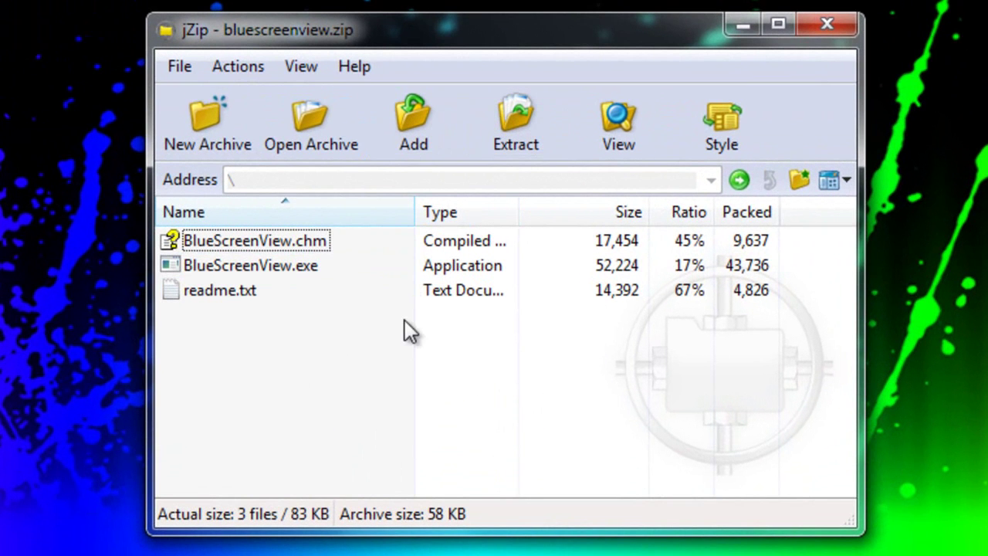
{"action": "double_click", "coordinate": [283, 270]}
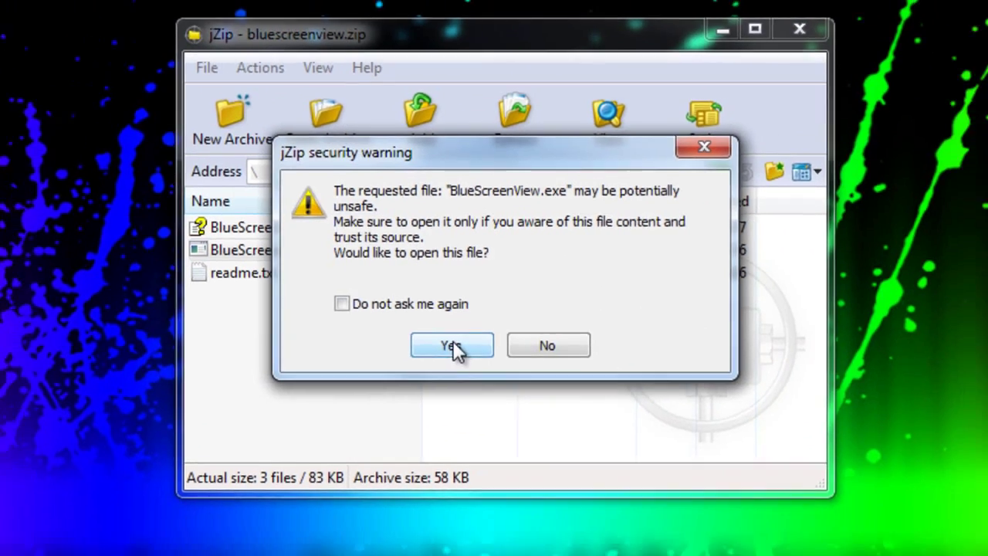
{"action": "left_click", "coordinate": [454, 347]}
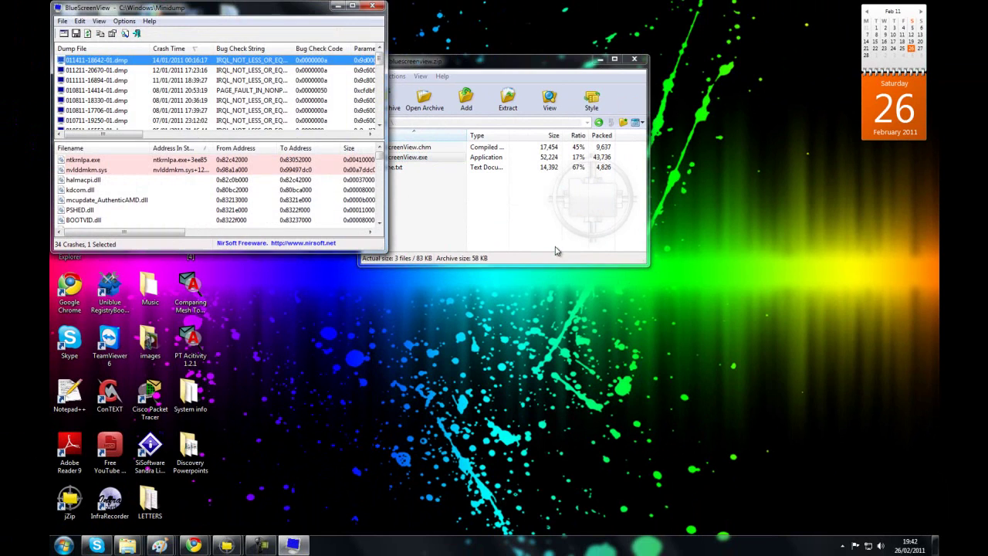
Maximize the BlueScreenView window to full screen
{"action": "left_click", "coordinate": [354, 7]}
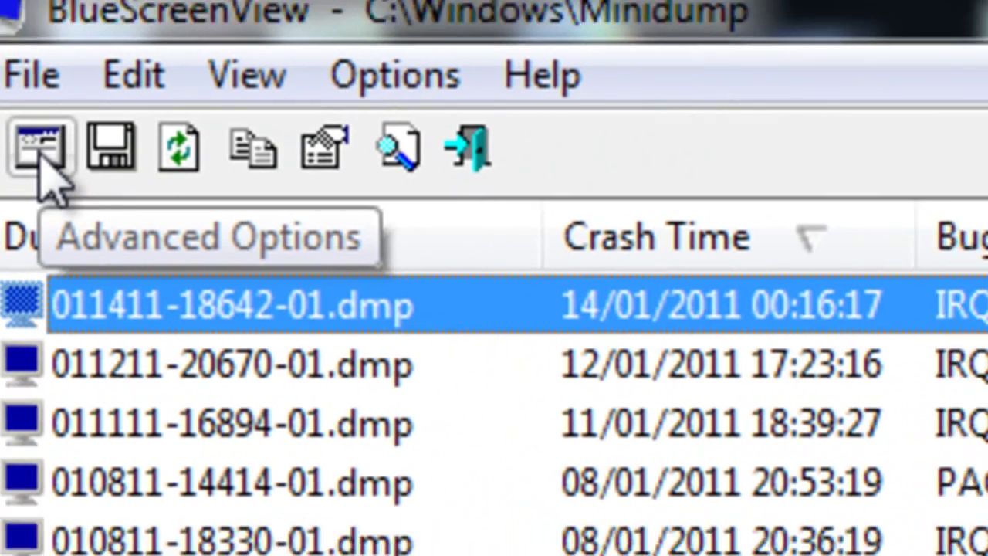
Point Advanced Options at the C:\Windows\Minidump dump folder and apply it
{"action": "left_click", "coordinate": [82, 179]}
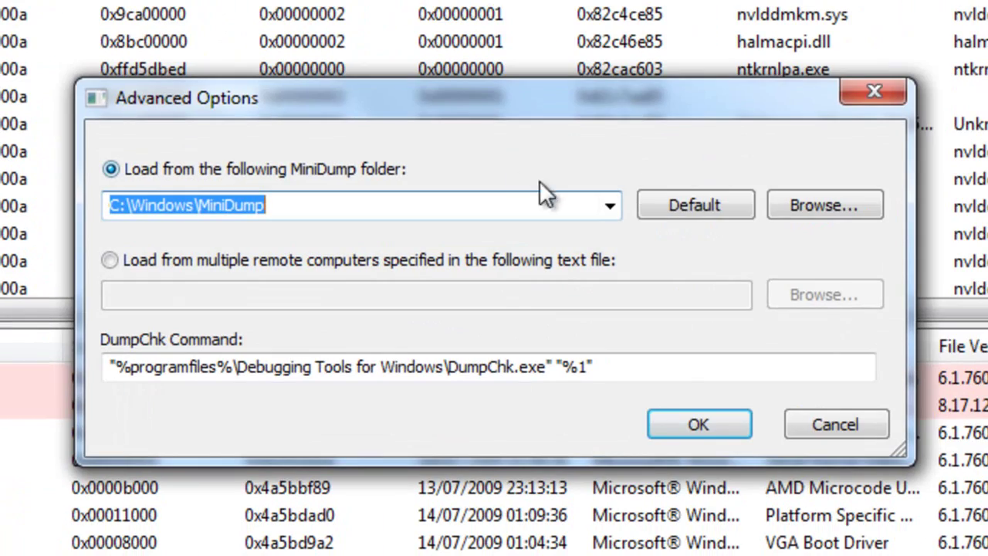
{"action": "left_click", "coordinate": [836, 204]}
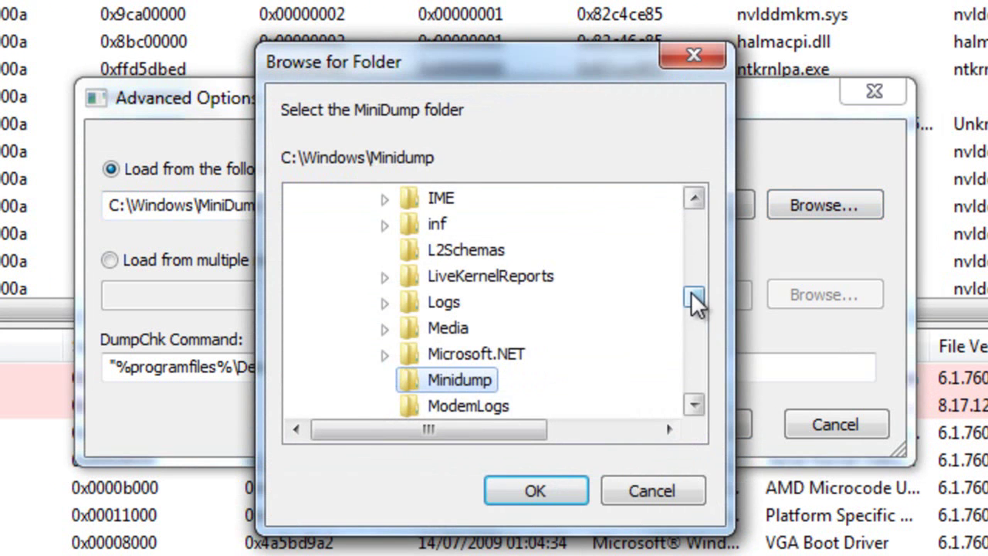
{"action": "mouse_move", "coordinate": [690, 291]}
{"action": "left_mouse_down"}
{"action": "mouse_move", "coordinate": [694, 221]}
{"action": "mouse_move", "coordinate": [637, 230]}
{"action": "mouse_move", "coordinate": [694, 237]}
{"action": "mouse_move", "coordinate": [694, 360]}
{"action": "mouse_move", "coordinate": [697, 299]}
{"action": "left_mouse_up"}
{"action": "left_click", "coordinate": [420, 275]}
{"action": "left_click", "coordinate": [447, 302]}
{"action": "left_click", "coordinate": [483, 301]}
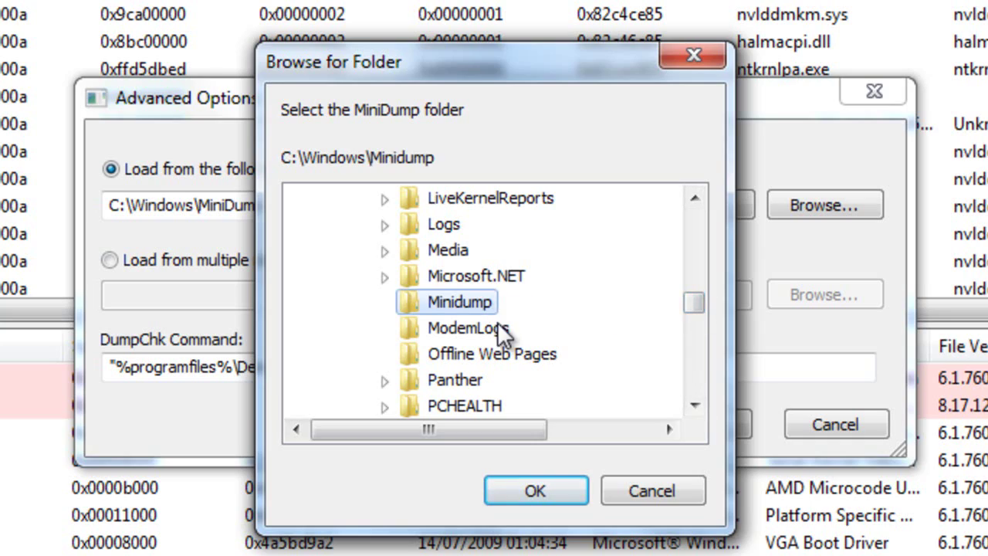
{"action": "left_click", "coordinate": [525, 490]}
{"action": "left_click", "coordinate": [714, 412]}
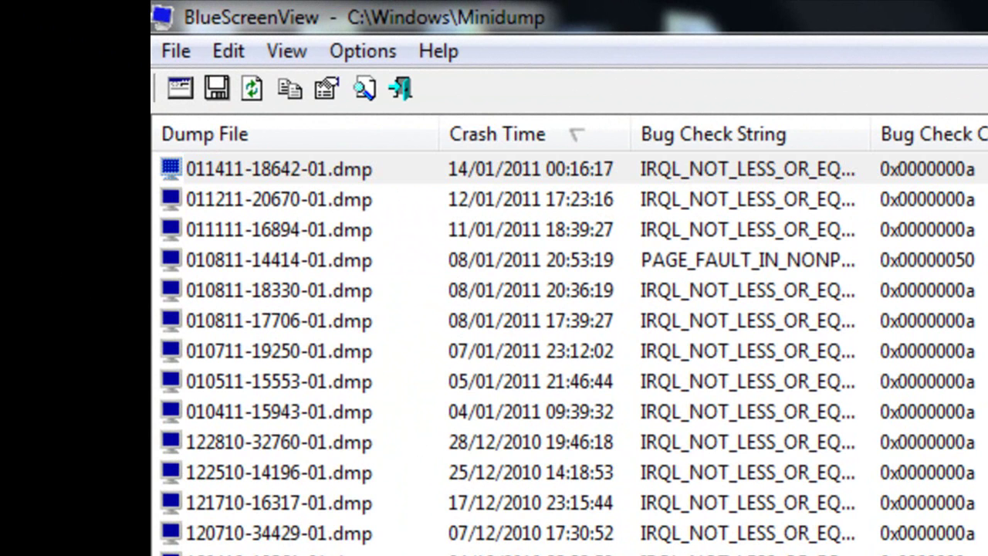
{"action": "left_click", "coordinate": [647, 167]}
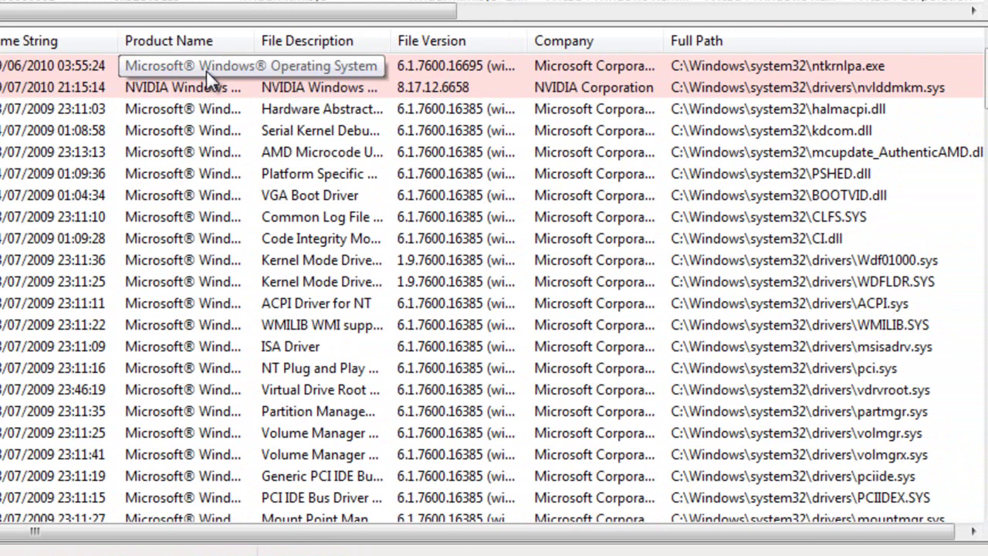
{"action": "left_click", "coordinate": [206, 68]}
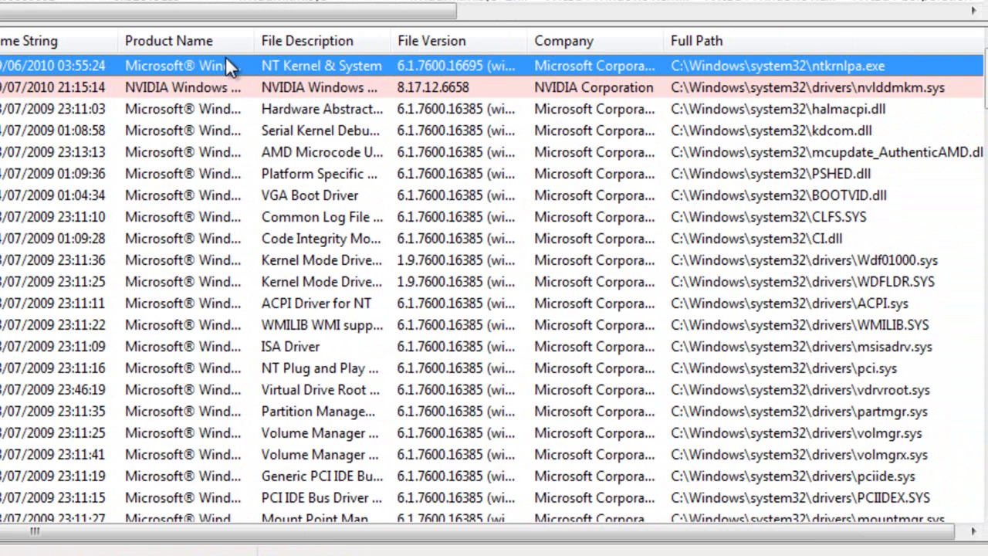
{"action": "double_click", "coordinate": [247, 39]}
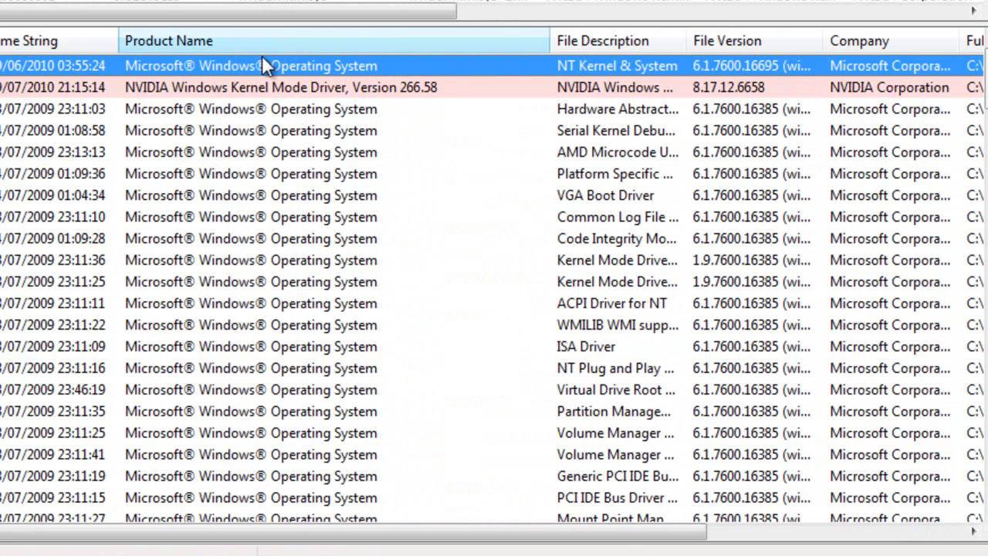
{"action": "left_click", "coordinate": [206, 95]}
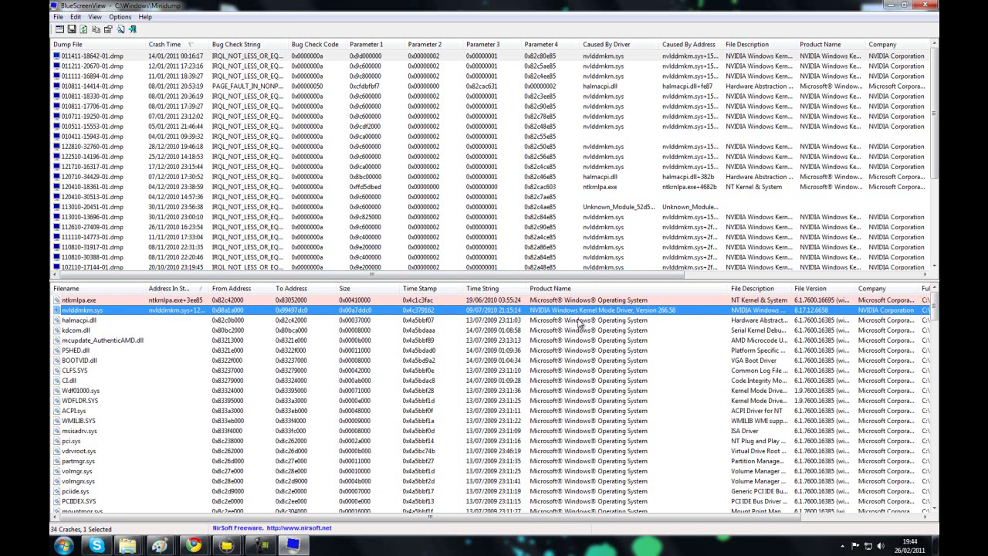
Minimize the BlueScreenView and jZip windows to reveal the desktop
{"action": "left_click", "coordinate": [889, 5]}
{"action": "left_click", "coordinate": [601, 61]}
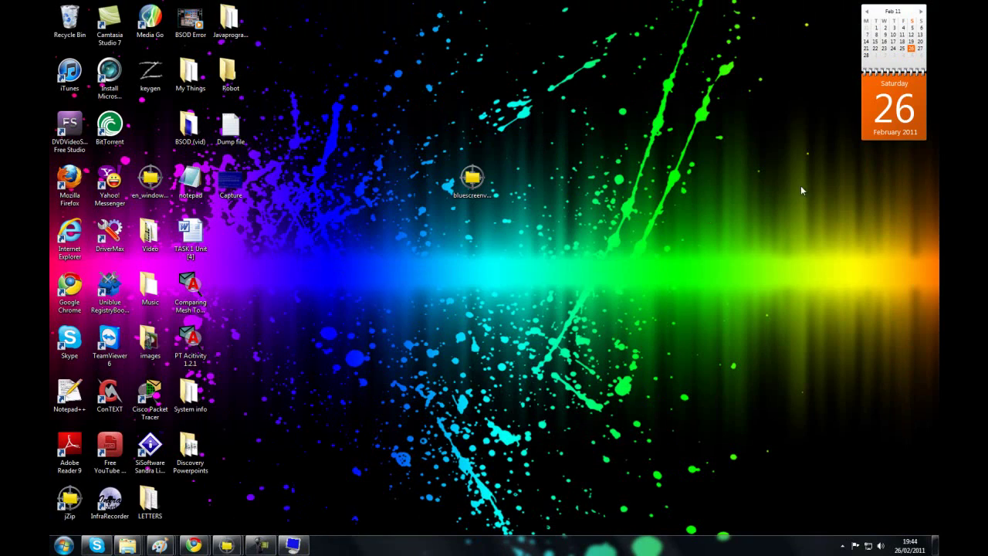
{"action": "left_click", "coordinate": [258, 545]}
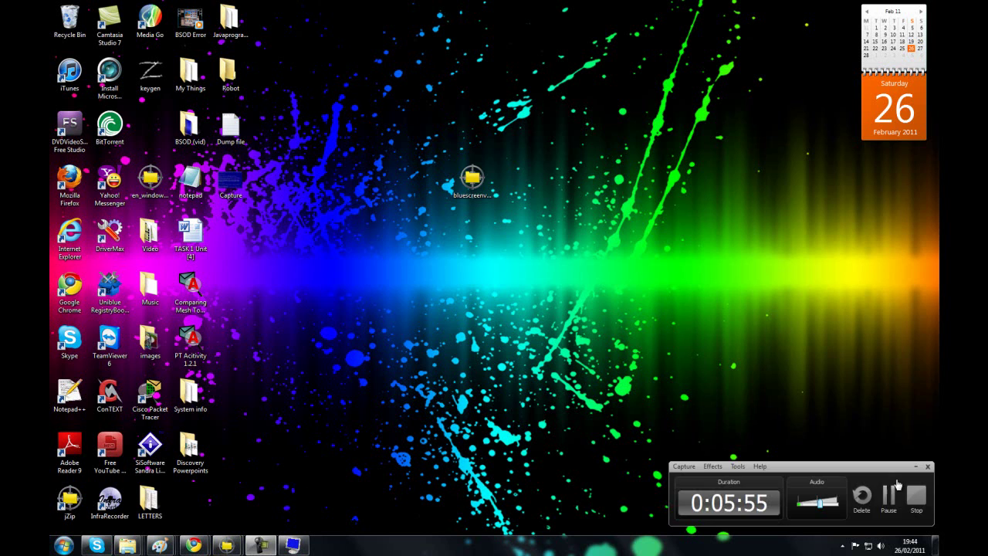
{"action": "left_click", "coordinate": [893, 493]}
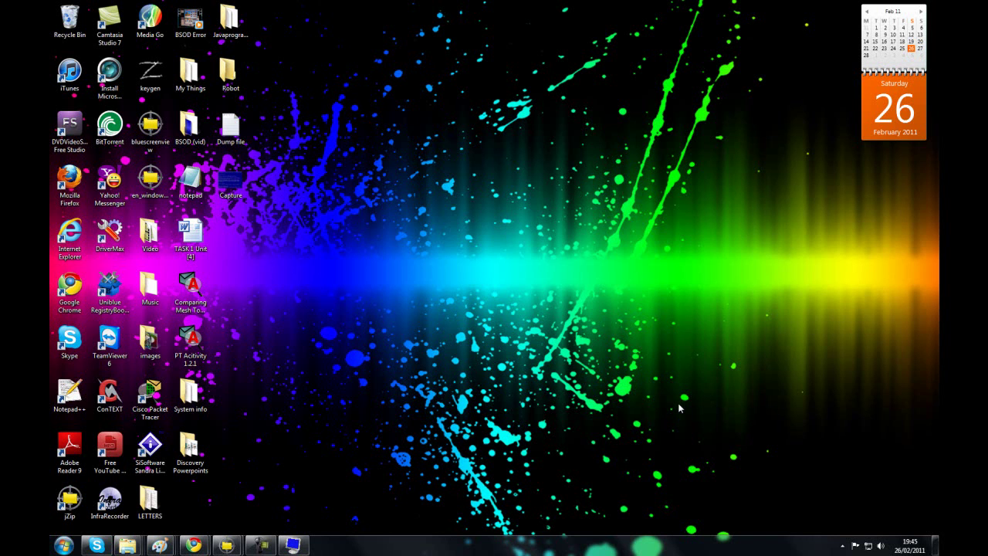
Switch between taskbar windows to bring up the Advanced Boot Options for Safe Mode
{"action": "left_click", "coordinate": [291, 544]}
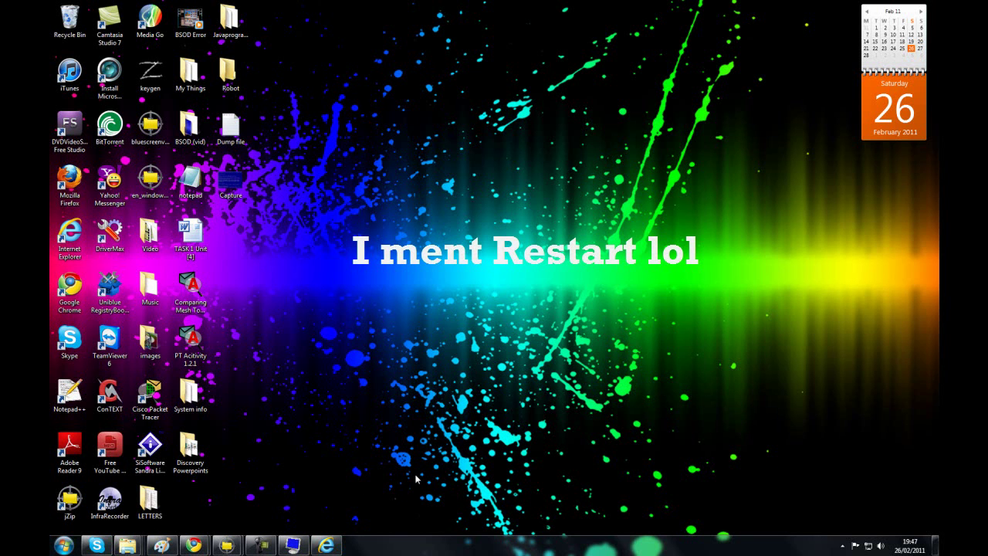
{"action": "left_click", "coordinate": [326, 545]}
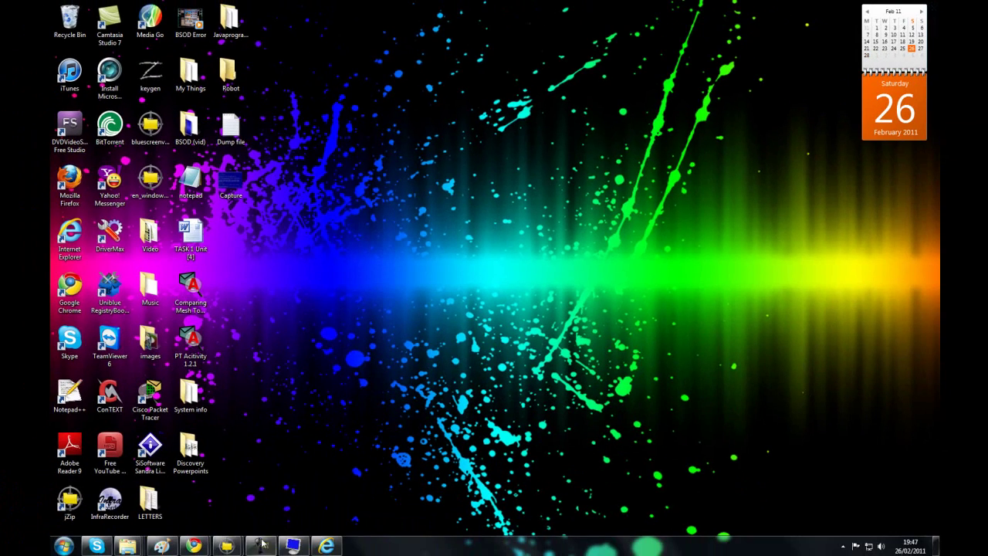
{"action": "left_click", "coordinate": [261, 545]}
{"action": "left_click", "coordinate": [890, 496]}
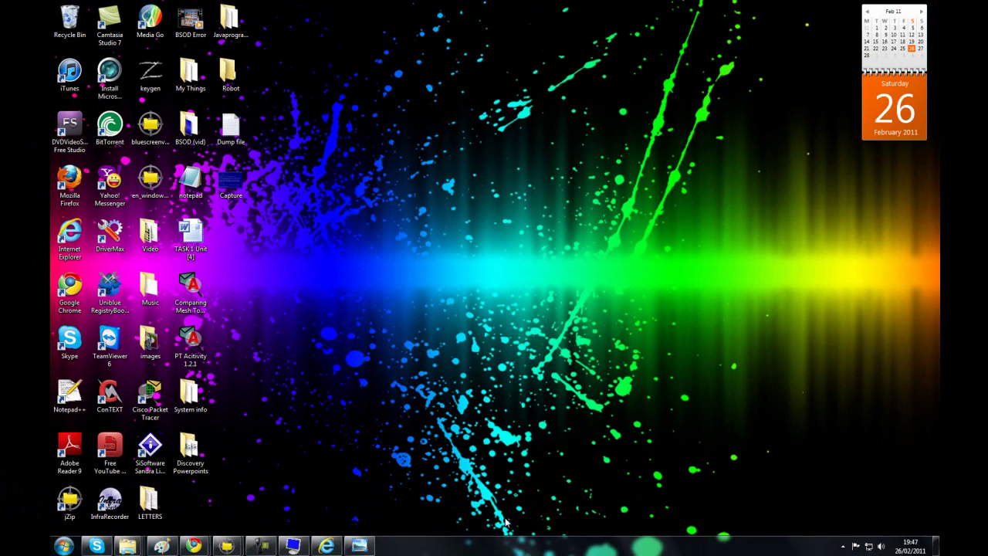
{"action": "left_click", "coordinate": [358, 545]}
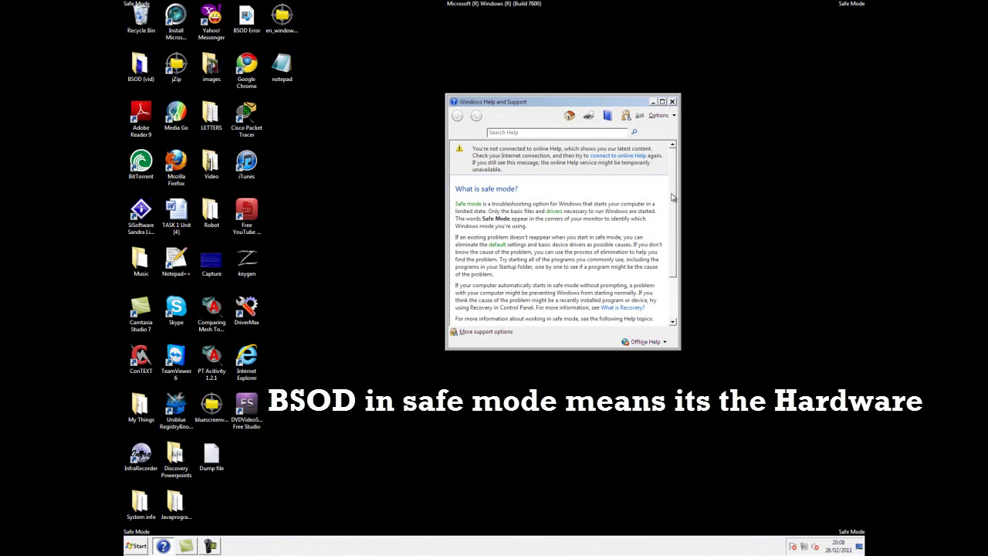
{"action": "left_click_drag", "start_coordinate": [672, 202], "coordinate": [670, 220]}
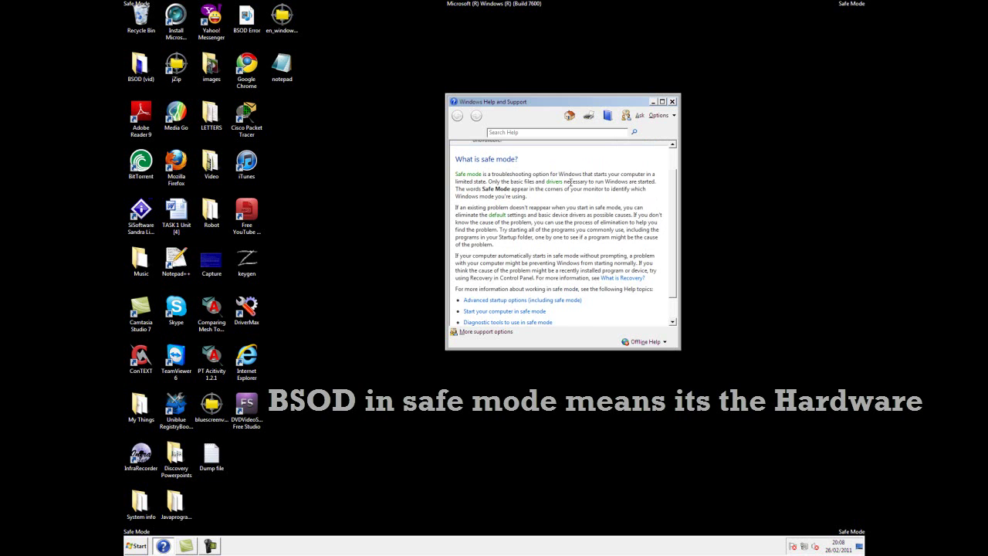
{"action": "left_click", "coordinate": [653, 102]}
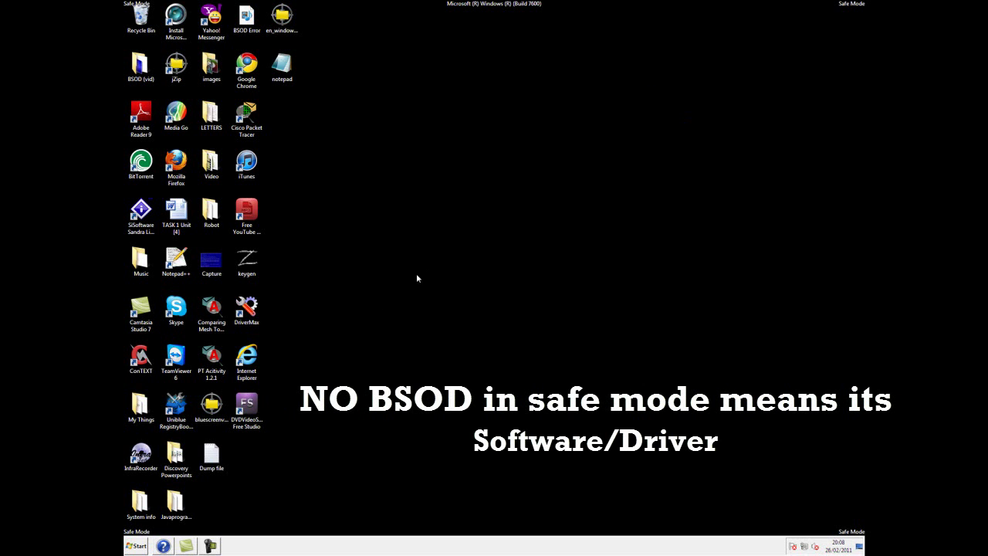
{"action": "left_click", "coordinate": [210, 450]}
{"action": "double_click", "coordinate": [212, 450]}
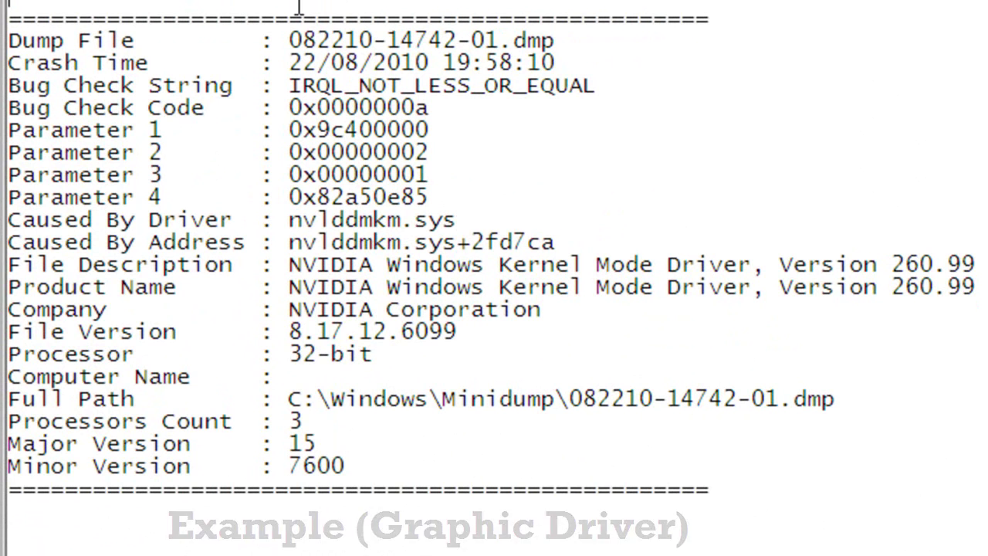
Highlight nvlddmkm.sys on the report's Caused By Driver line as the crash culprit, then clear the selection
{"action": "left_click_drag", "start_coordinate": [25, 8], "coordinate": [10, 509]}
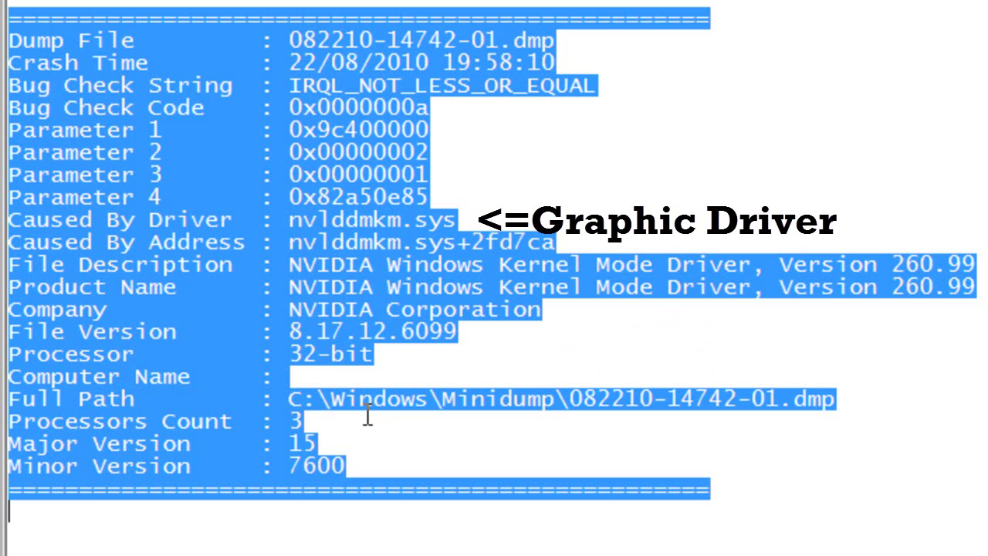
{"action": "left_click", "coordinate": [436, 220]}
{"action": "left_click_drag", "start_coordinate": [458, 220], "coordinate": [287, 220]}
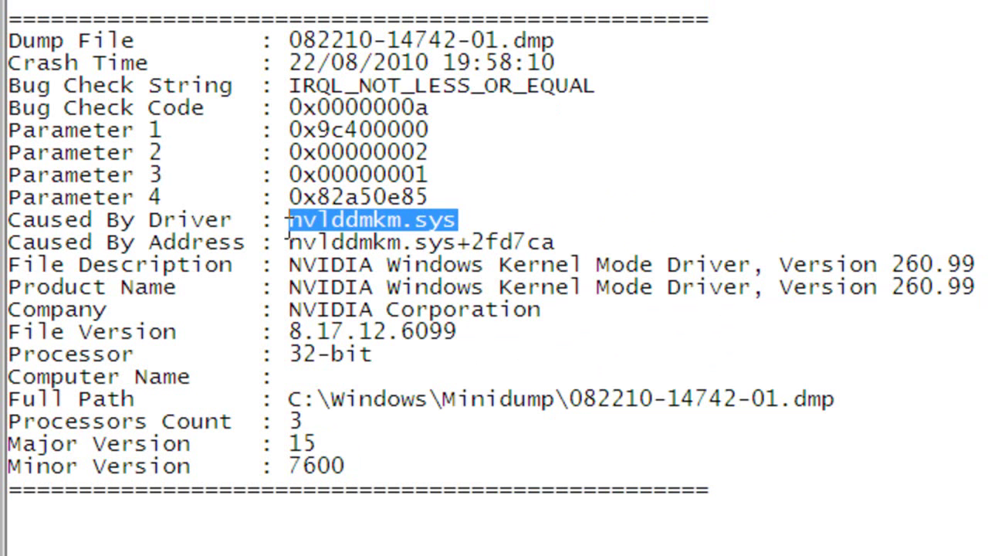
{"action": "left_click_drag", "start_coordinate": [460, 220], "coordinate": [8, 220]}
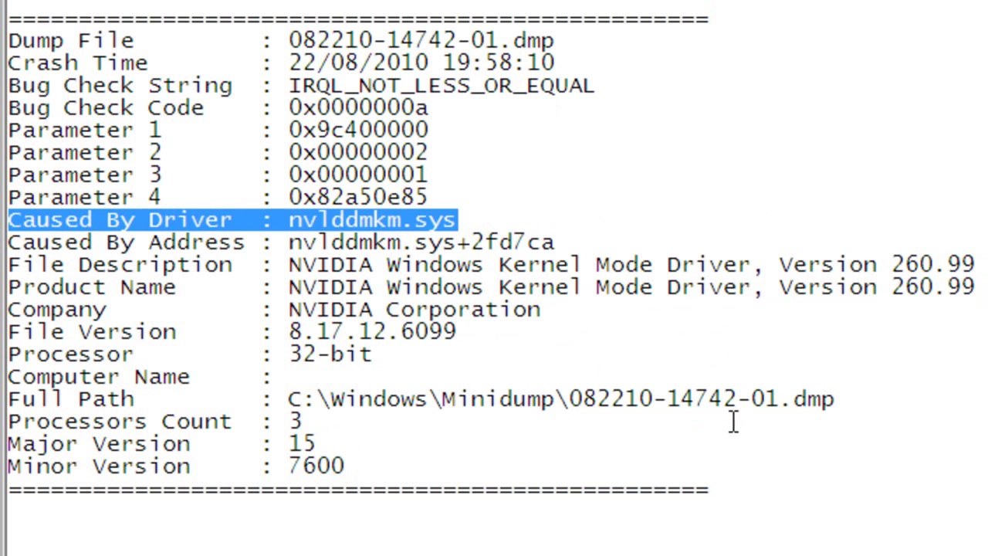
{"action": "left_click", "coordinate": [812, 424]}
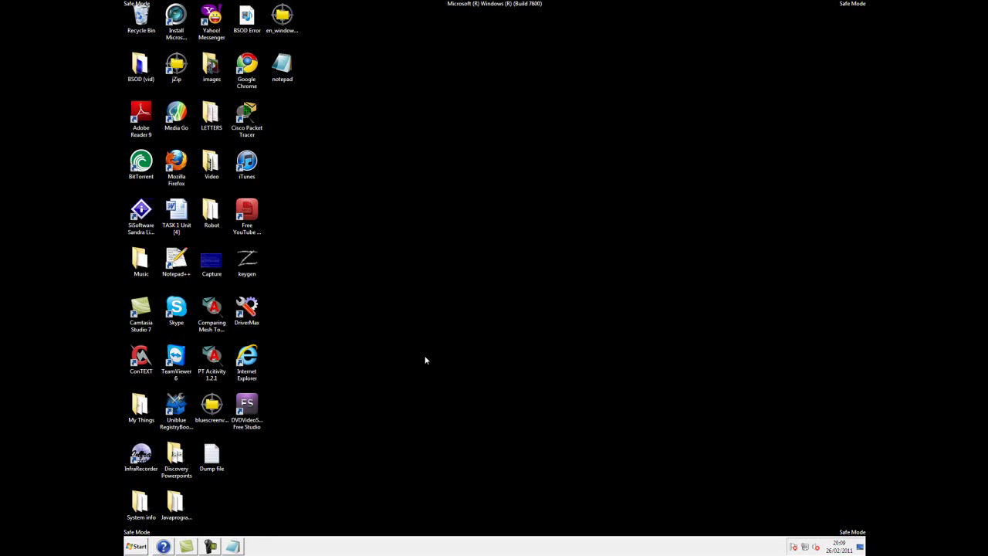
Launch Computer Management via Computer > Manage and open NVIDIA GeForce 210 properties under Display adapters
{"action": "left_click", "coordinate": [136, 546]}
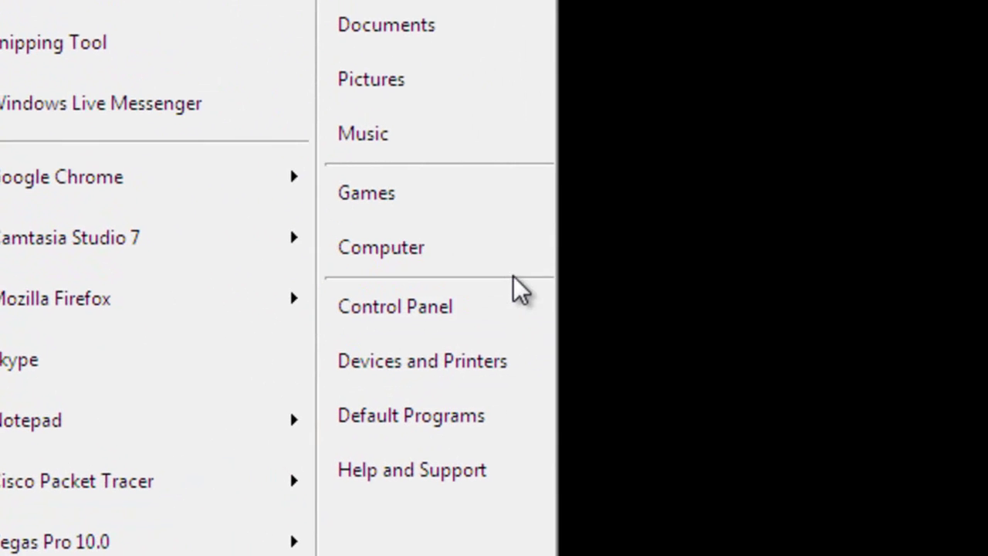
{"action": "right_click", "coordinate": [502, 255]}
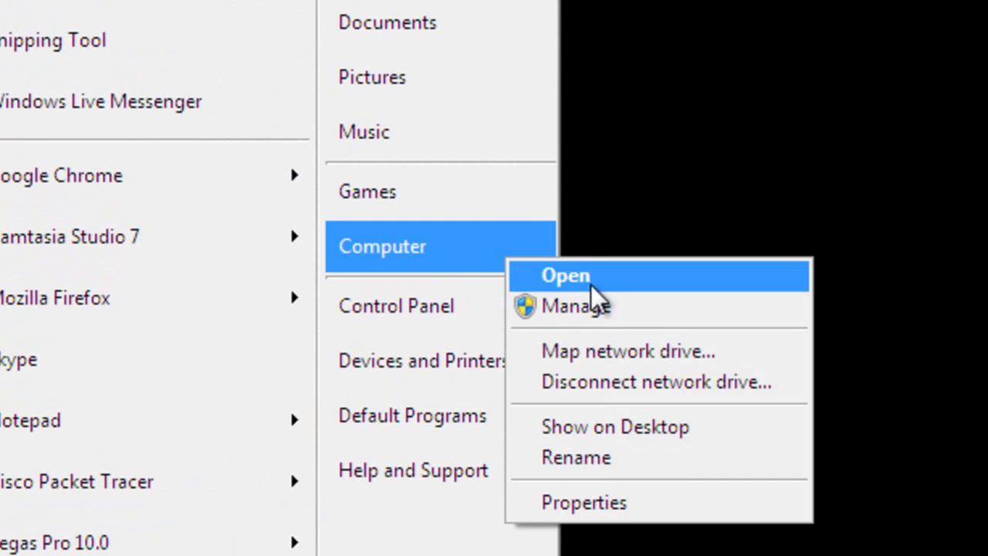
{"action": "left_click", "coordinate": [595, 306]}
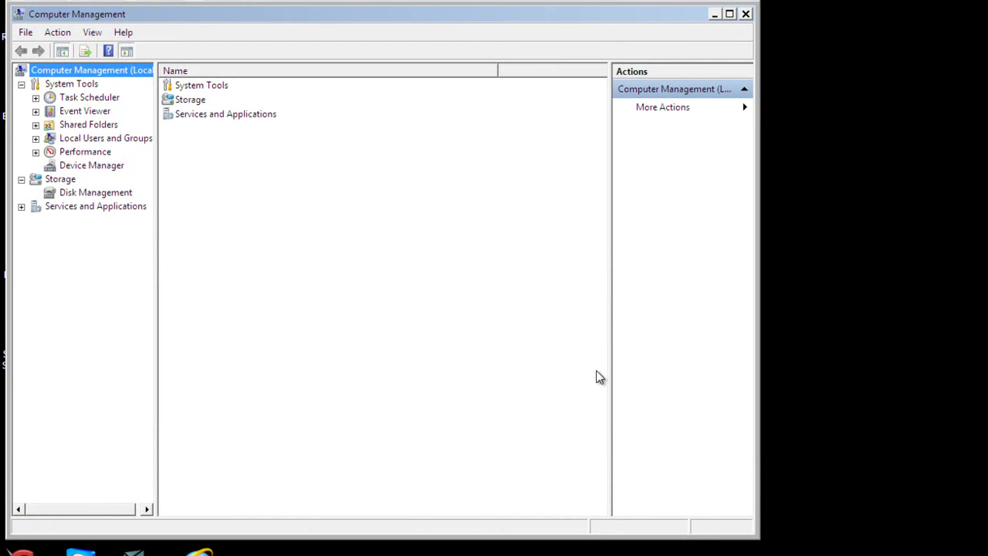
{"action": "left_click", "coordinate": [111, 166]}
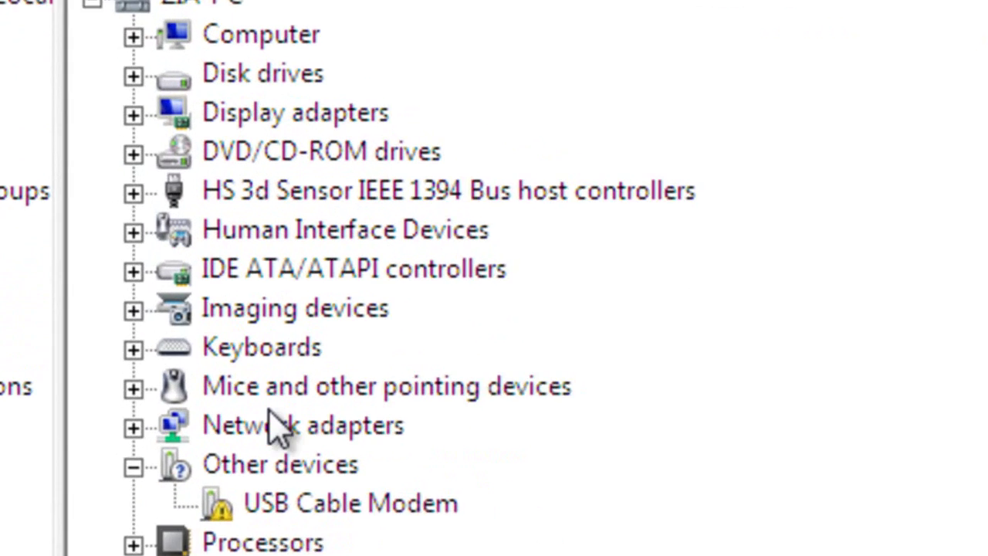
{"action": "double_click", "coordinate": [279, 116]}
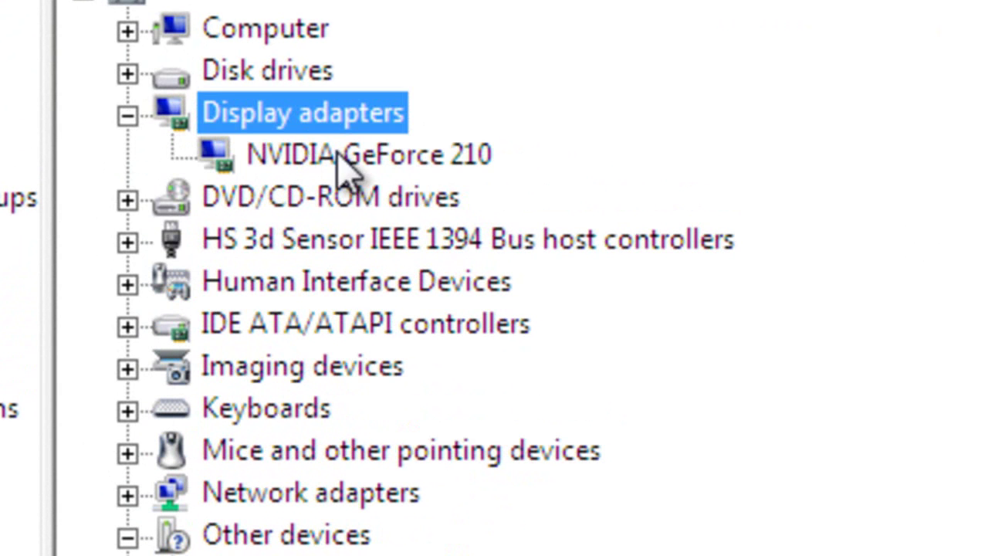
{"action": "right_click", "coordinate": [355, 161]}
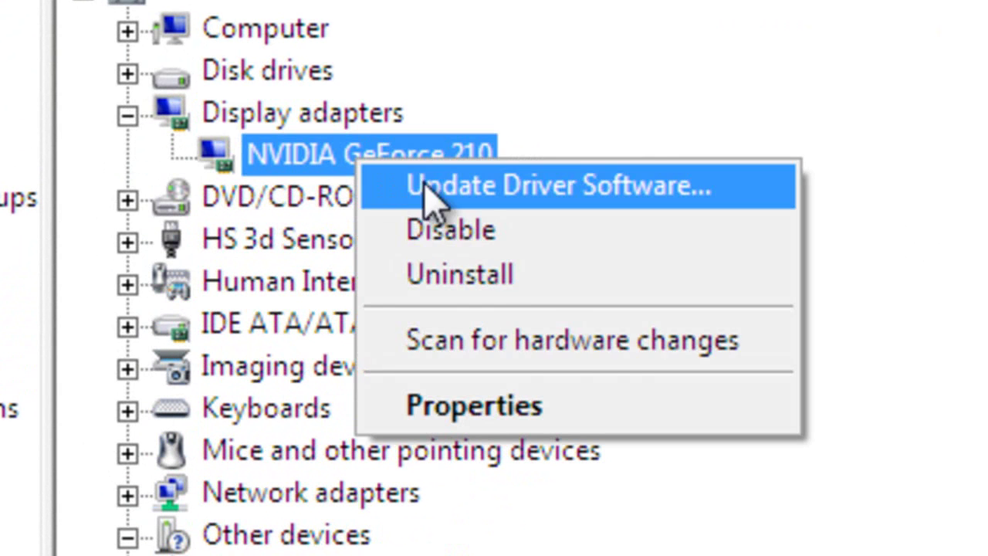
{"action": "left_click", "coordinate": [564, 407]}
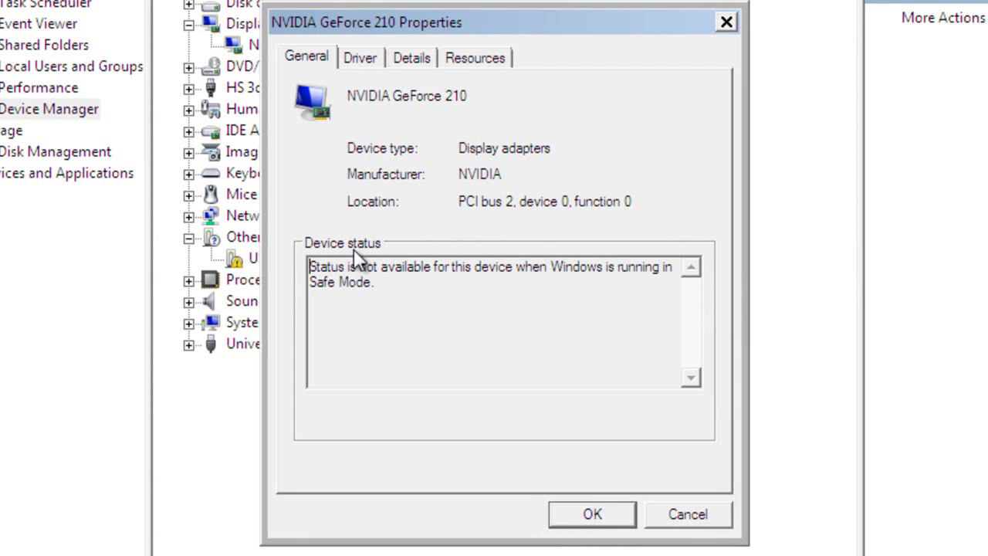
Run an automatic driver search for the GeForce 210, confirming version 8.17.12.6658 is already current
{"action": "left_click_drag", "start_coordinate": [509, 175], "coordinate": [455, 175]}
{"action": "left_click", "coordinate": [360, 58]}
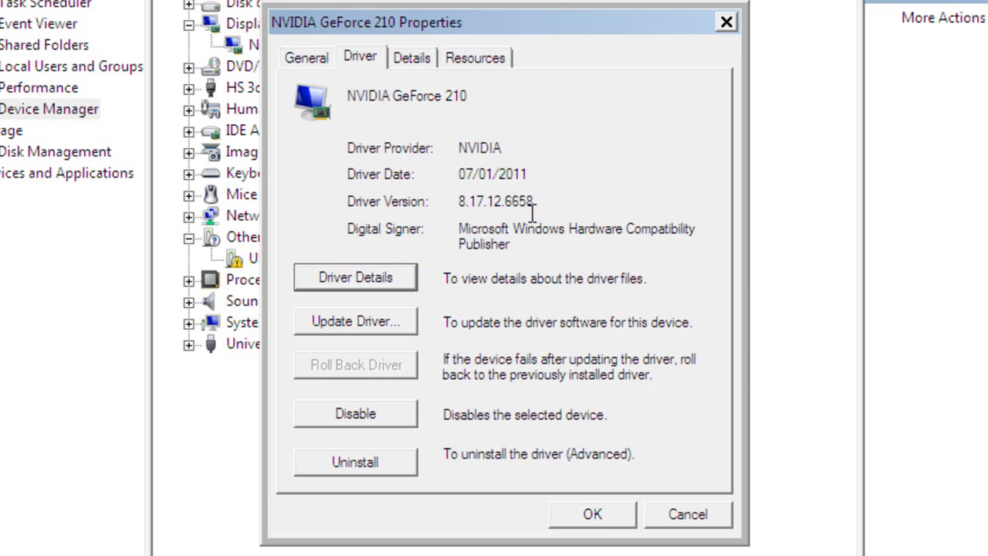
{"action": "left_click_drag", "start_coordinate": [538, 201], "coordinate": [326, 198]}
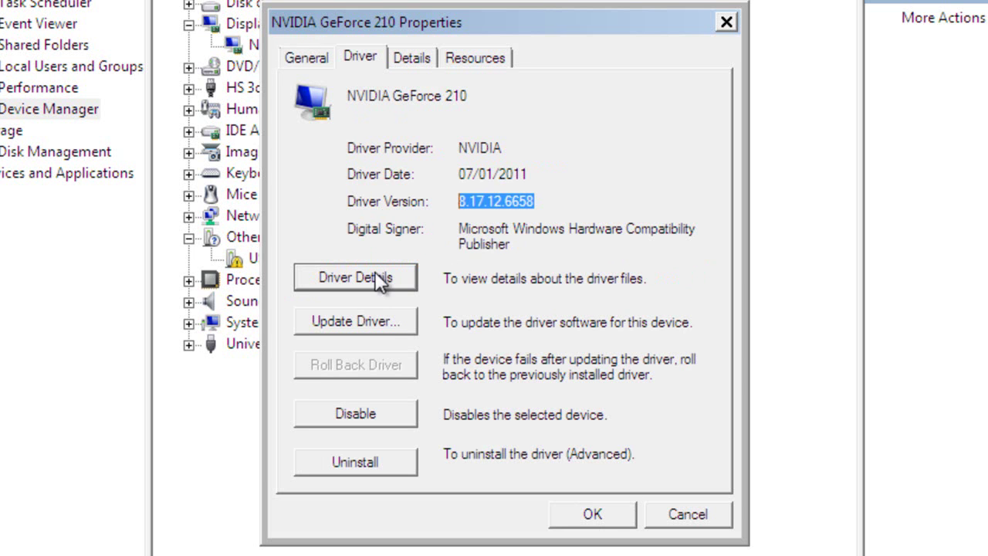
{"action": "left_click", "coordinate": [368, 324]}
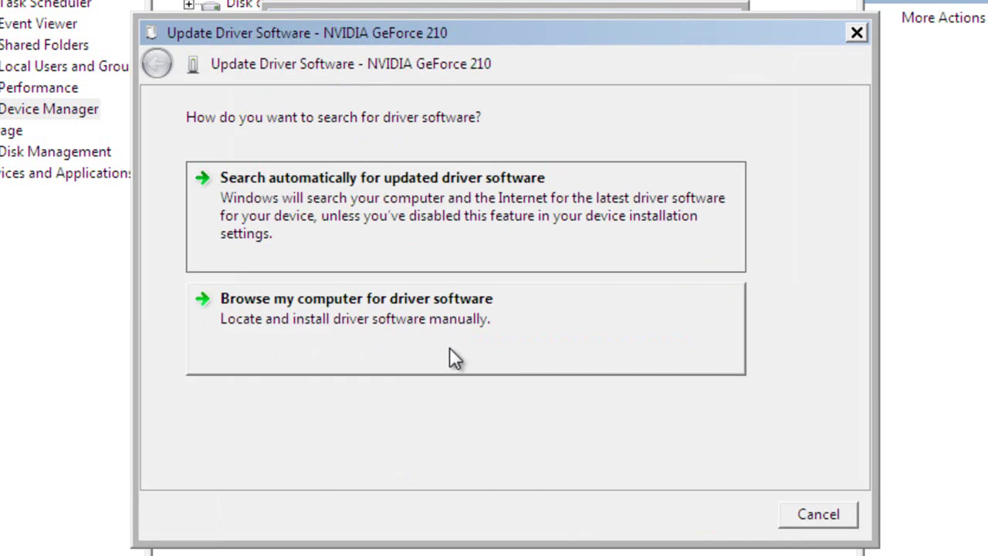
{"action": "left_click", "coordinate": [509, 205]}
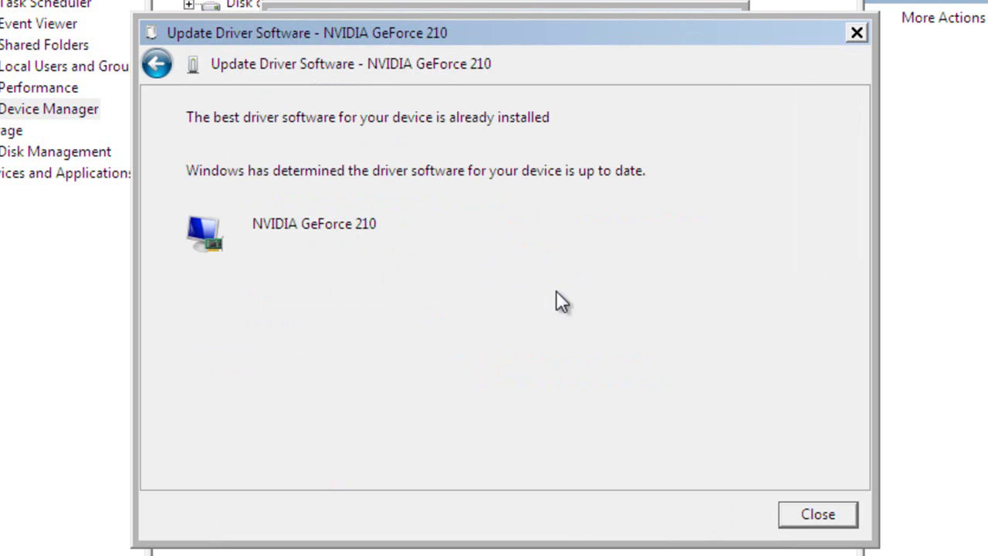
{"action": "left_click", "coordinate": [808, 518]}
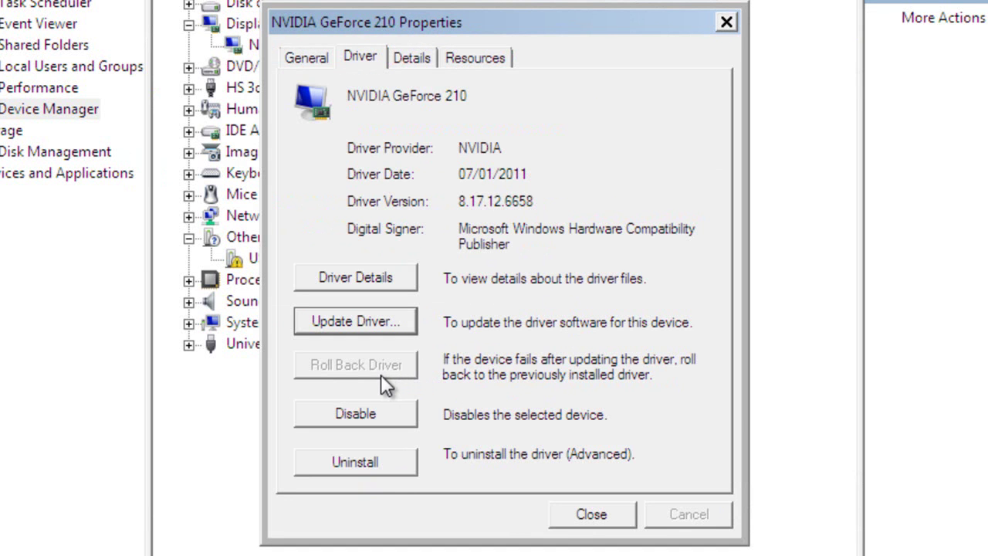
Answer the GeForce 210 uninstall confirmation, close its properties and minimize Computer Management
{"action": "left_click", "coordinate": [373, 467]}
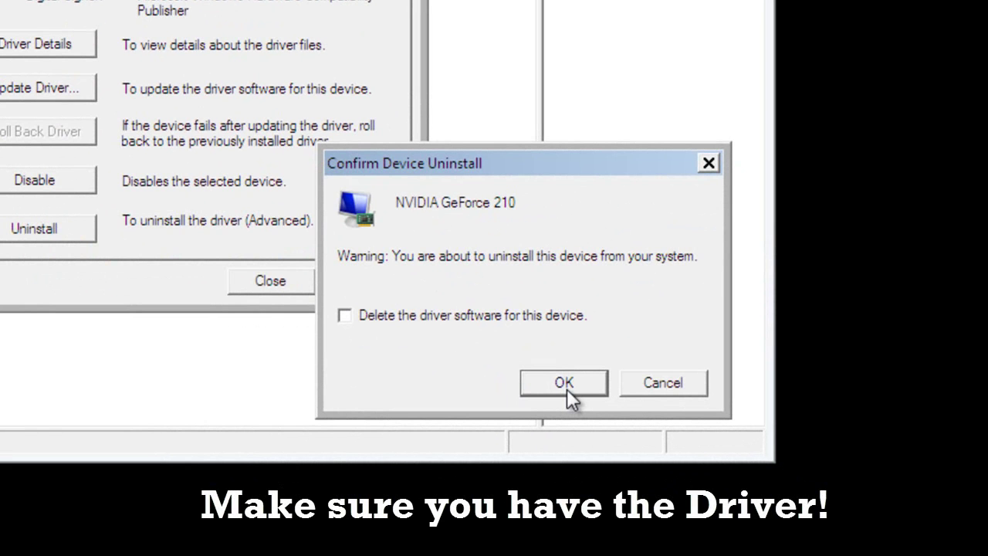
{"action": "left_click", "coordinate": [627, 383]}
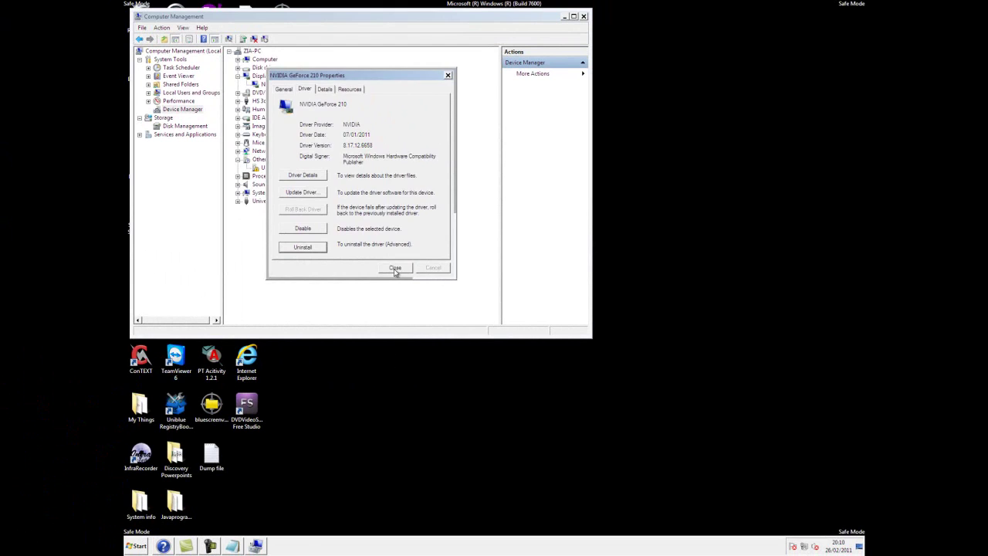
{"action": "left_click", "coordinate": [394, 267]}
{"action": "left_click", "coordinate": [565, 17]}
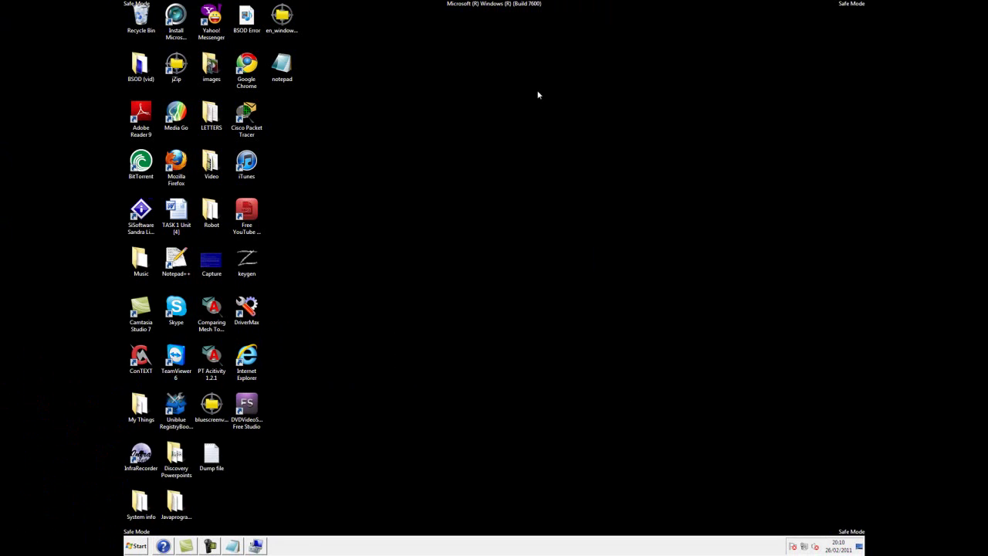